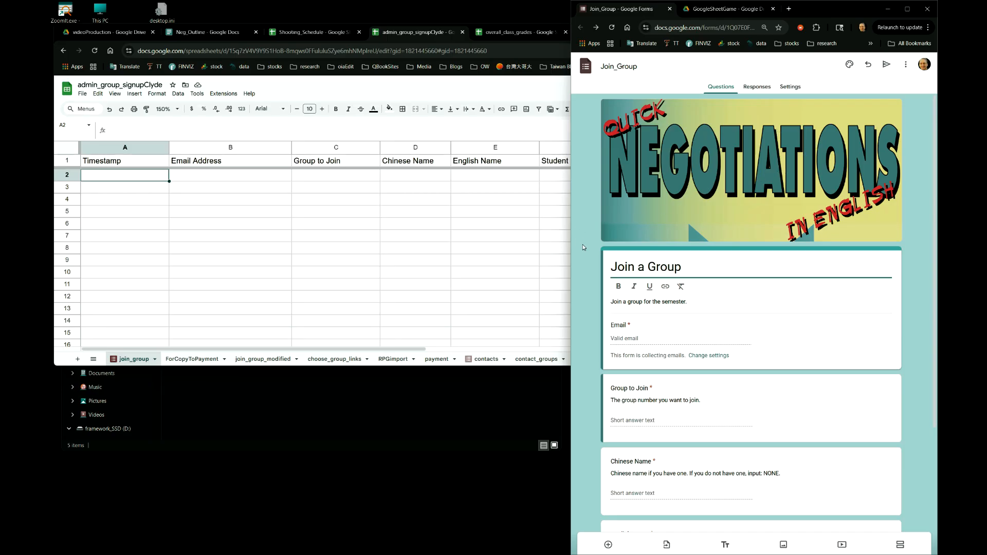
- Scroll through the Join a Group form to review its questions
scroll(689, 184, "down", 1)
scroll(689, 186, "up", 1)
scroll(689, 184, "down", 1)
scroll(690, 184, "up", 1)
scroll(689, 185, "down", 1)
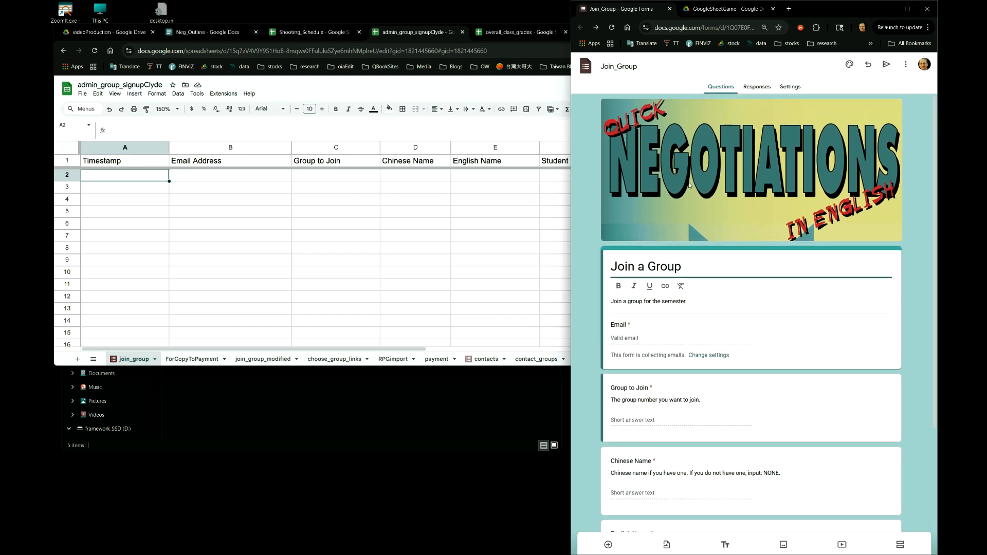
scroll(690, 185, "down", 1)
scroll(689, 186, "up", 1)
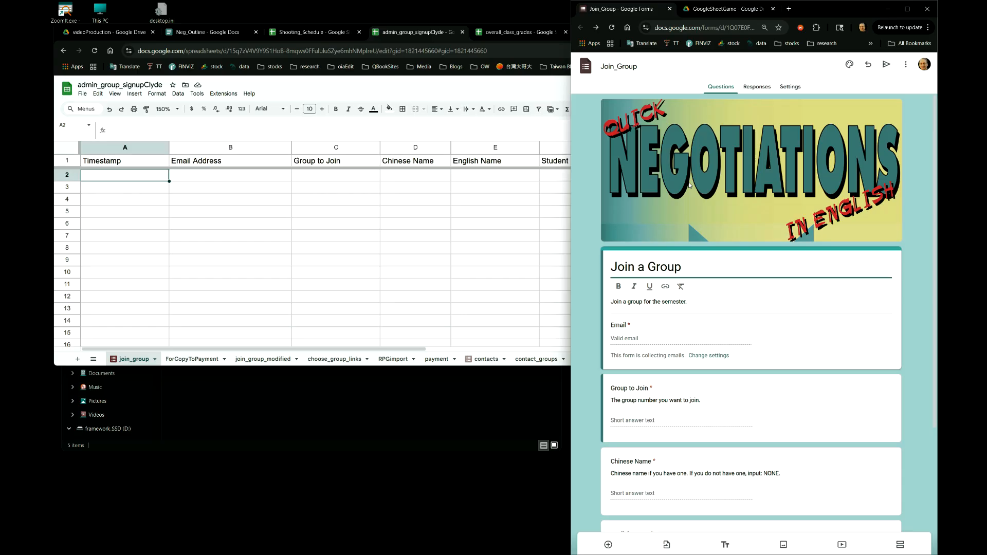
scroll(690, 185, "down", 1)
scroll(689, 185, "up", 1)
scroll(689, 184, "down", 1)
scroll(690, 185, "up", 1)
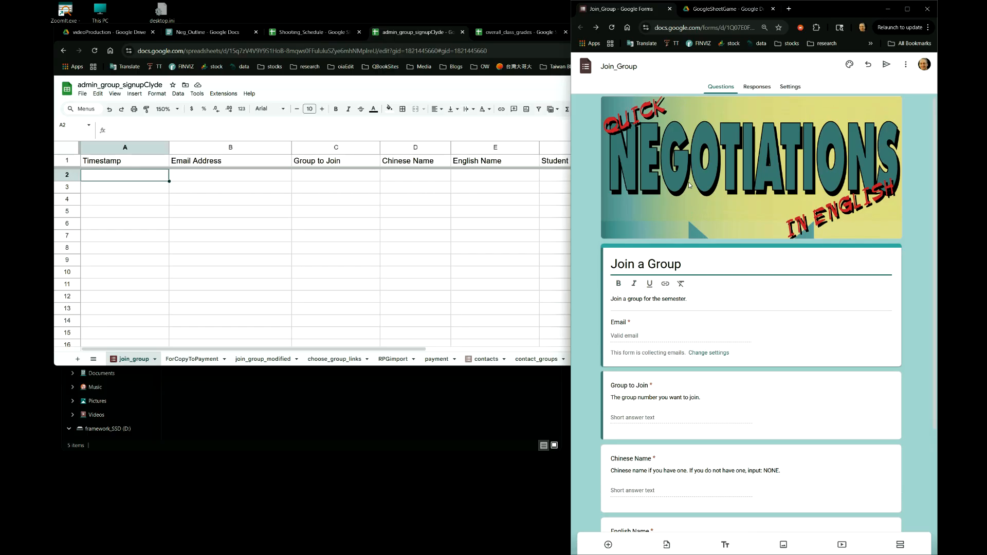
scroll(689, 185, "down", 1)
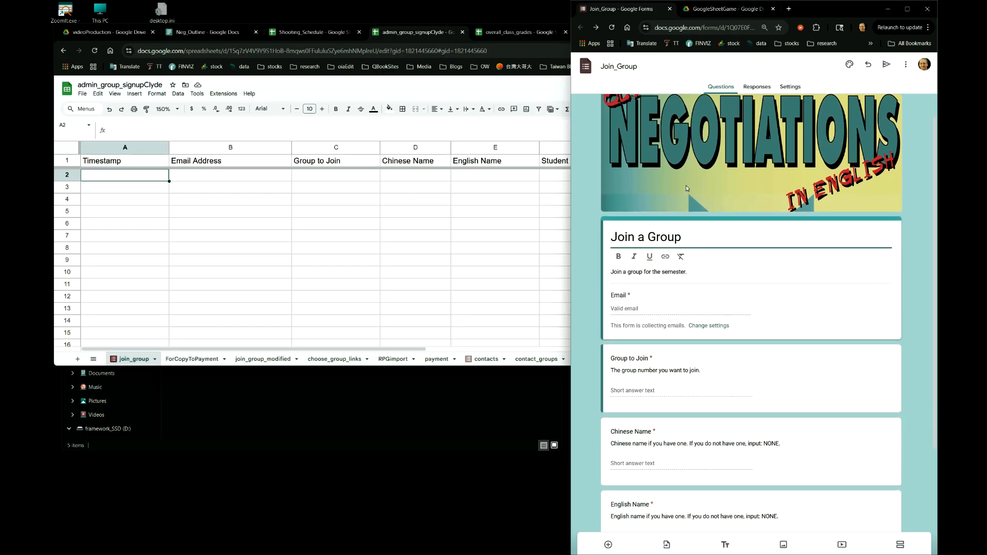
scroll(687, 188, "down", 3)
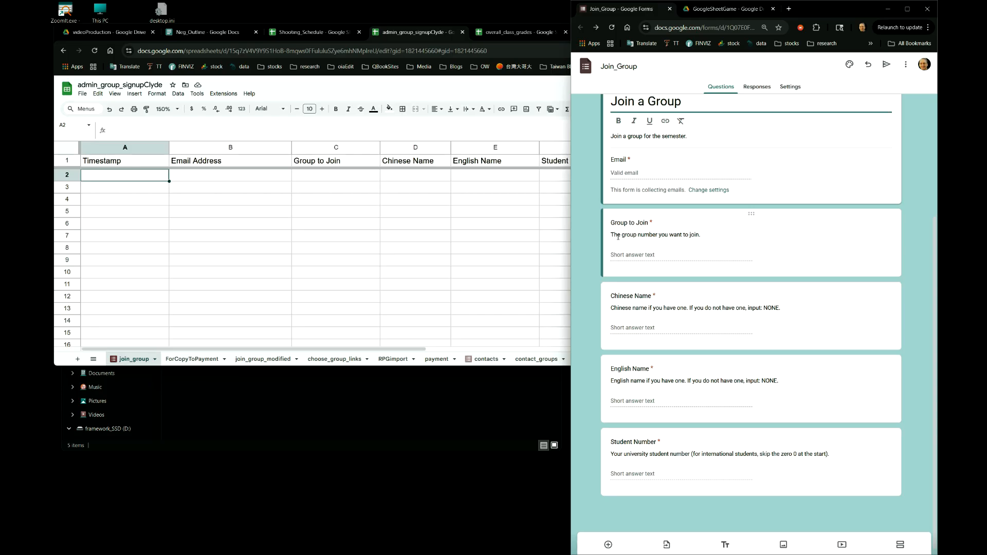
key("super+plus")
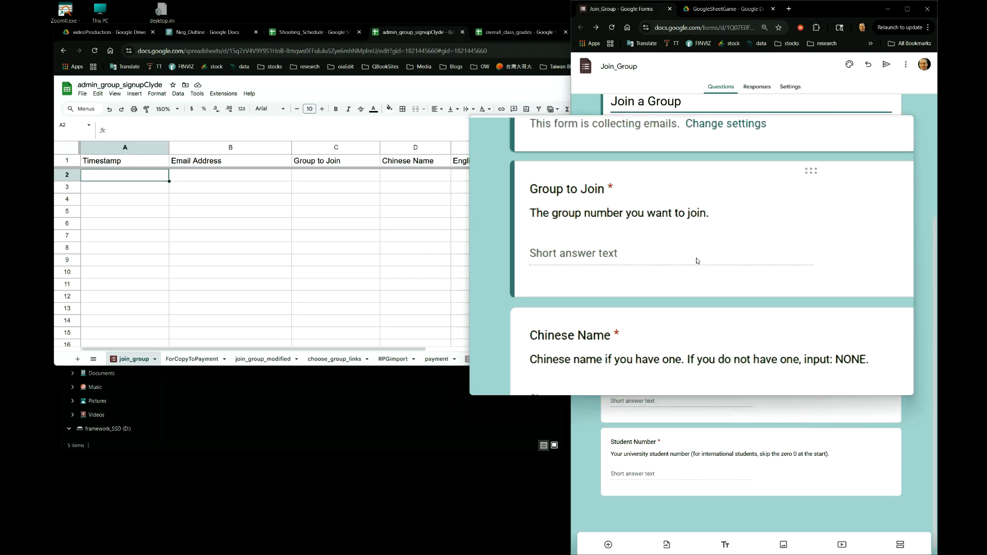
key("super+Escape")
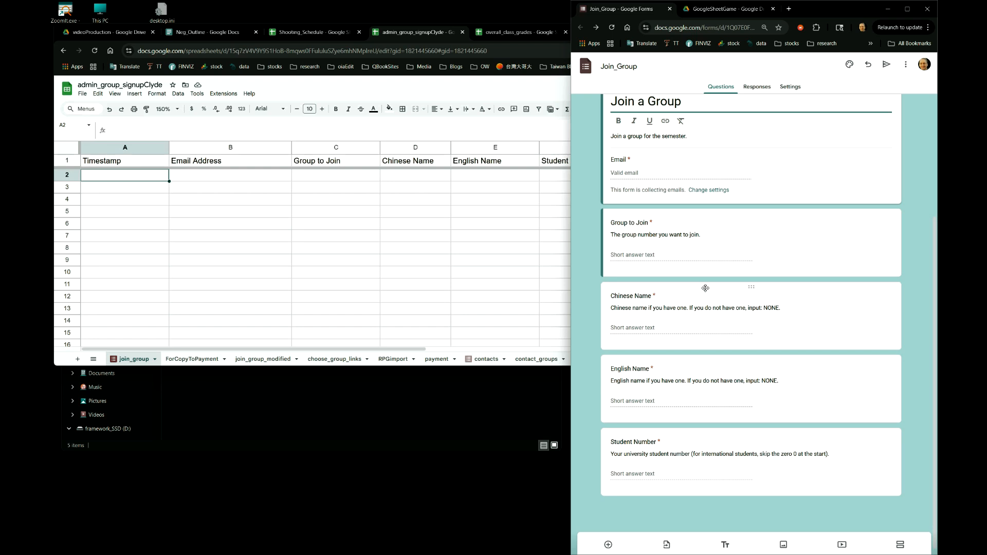
scroll(706, 288, "up", 3)
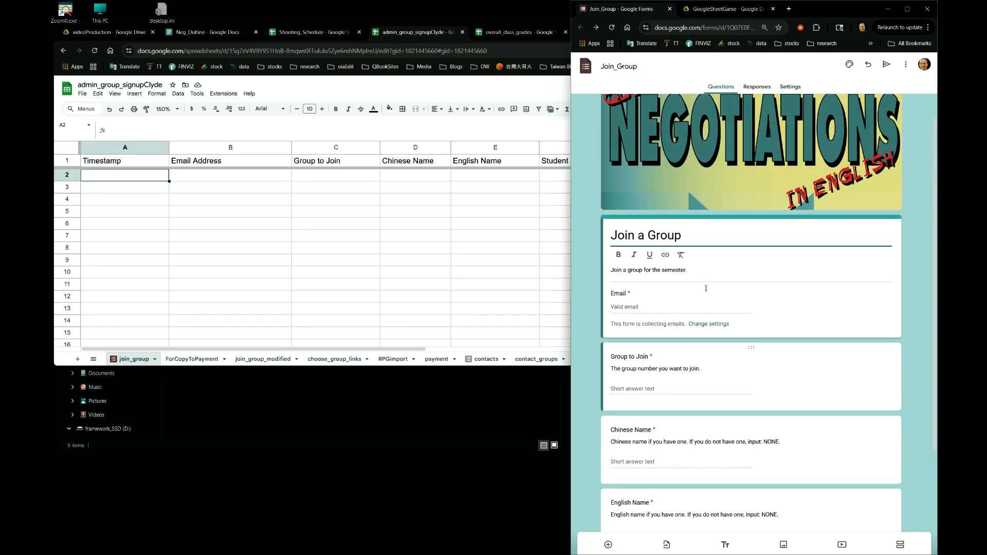
scroll(669, 275, "down", 1)
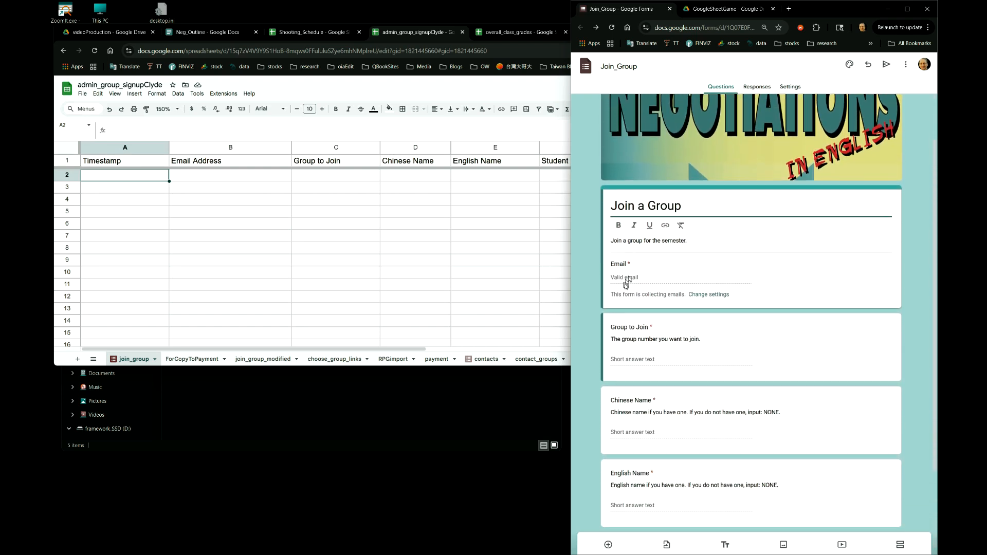
scroll(626, 282, "down", 2)
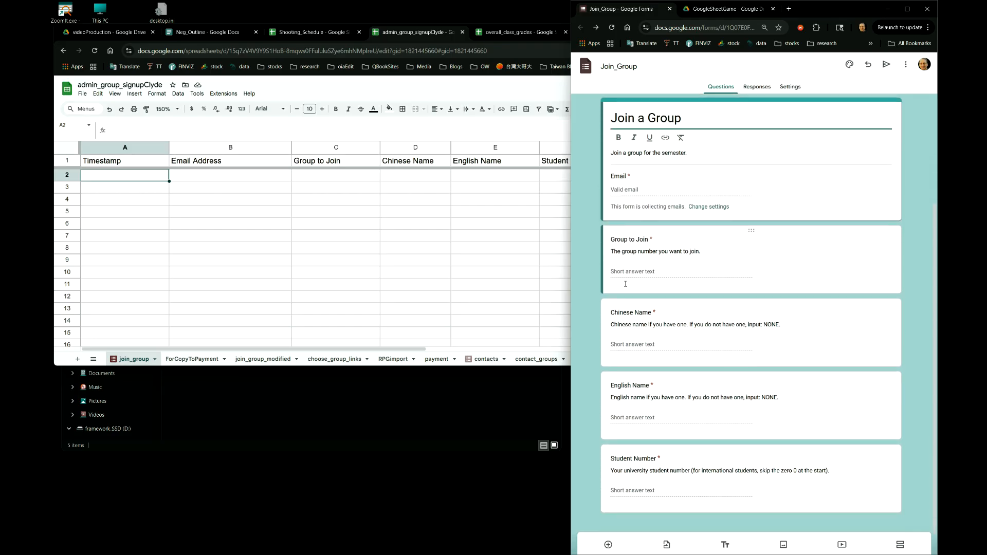
scroll(625, 282, "down", 1)
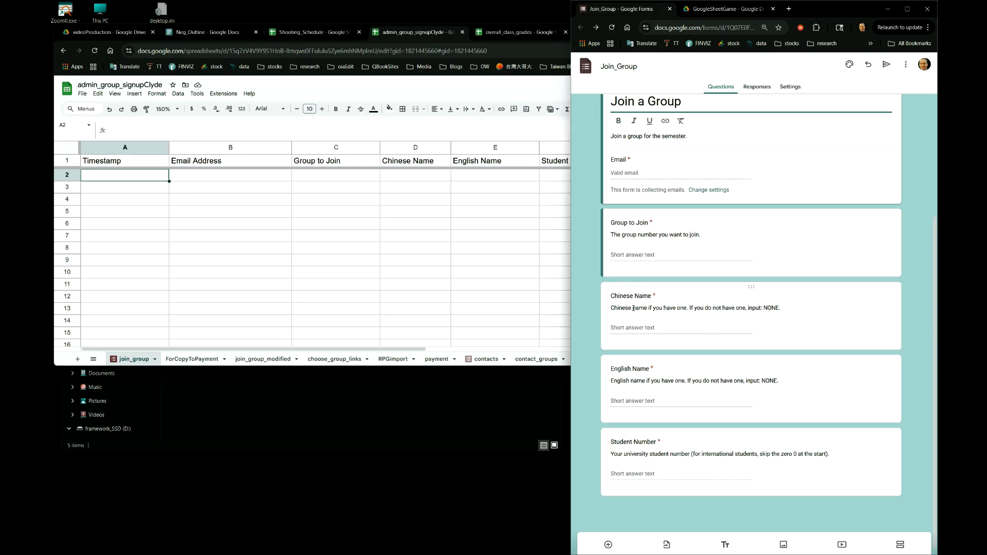
scroll(653, 412, "up", 3)
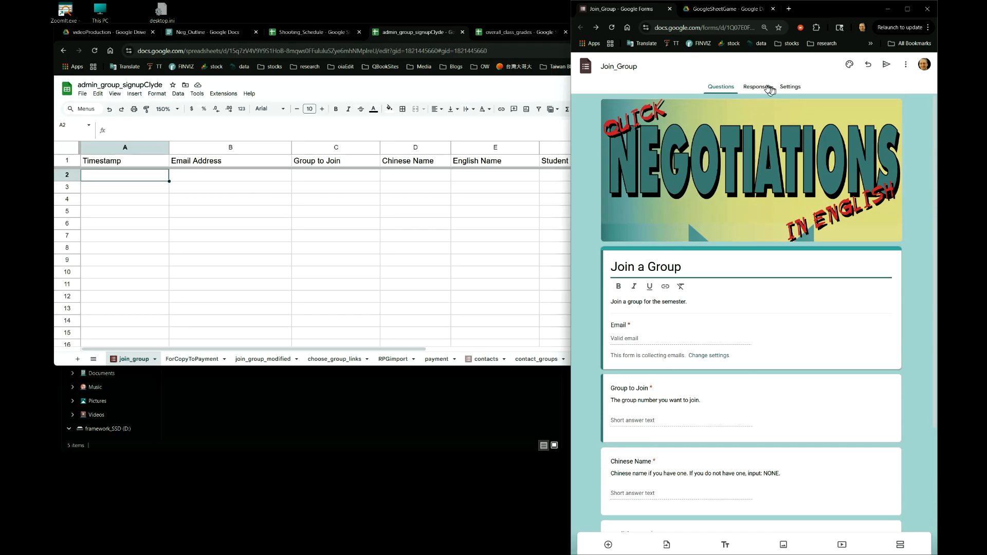
- Open the form's responses and switch to the linked admin_group_signupClyde spreadsheet
left_click(753, 89)
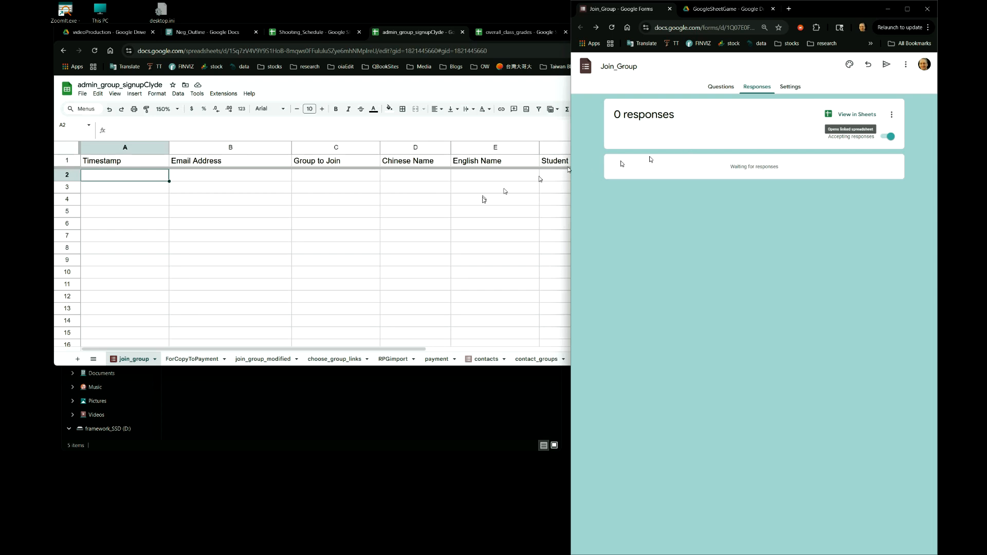
left_click(313, 227)
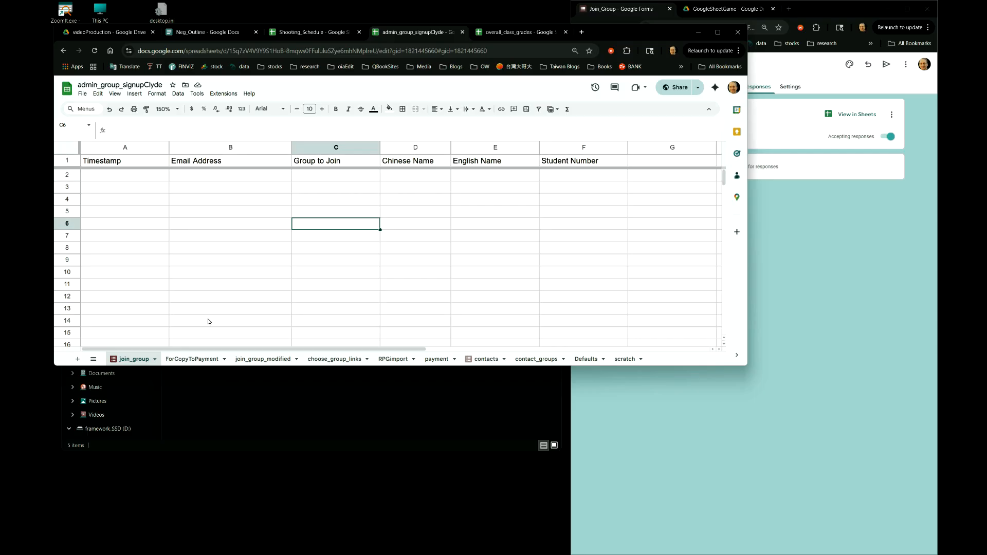
key("super+plus")
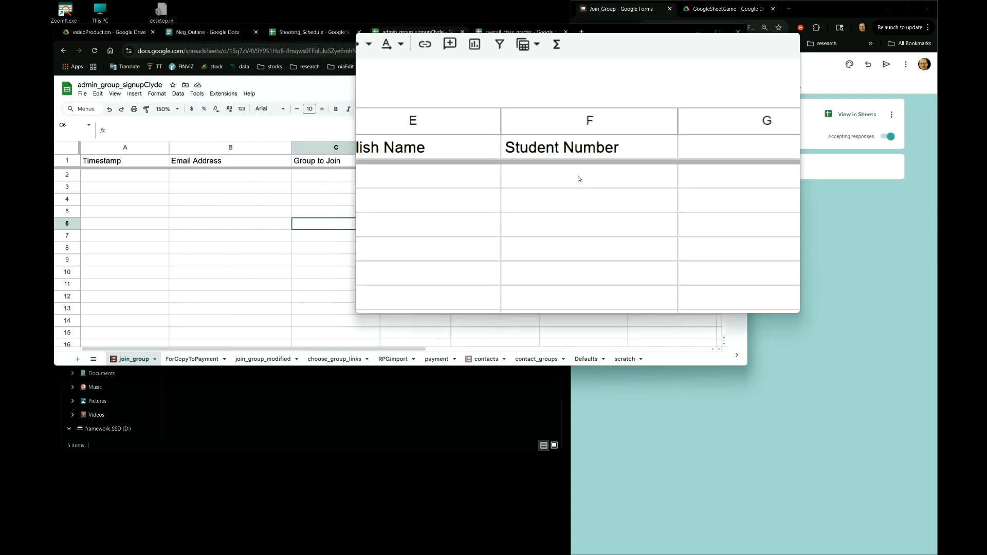
key("super+Escape")
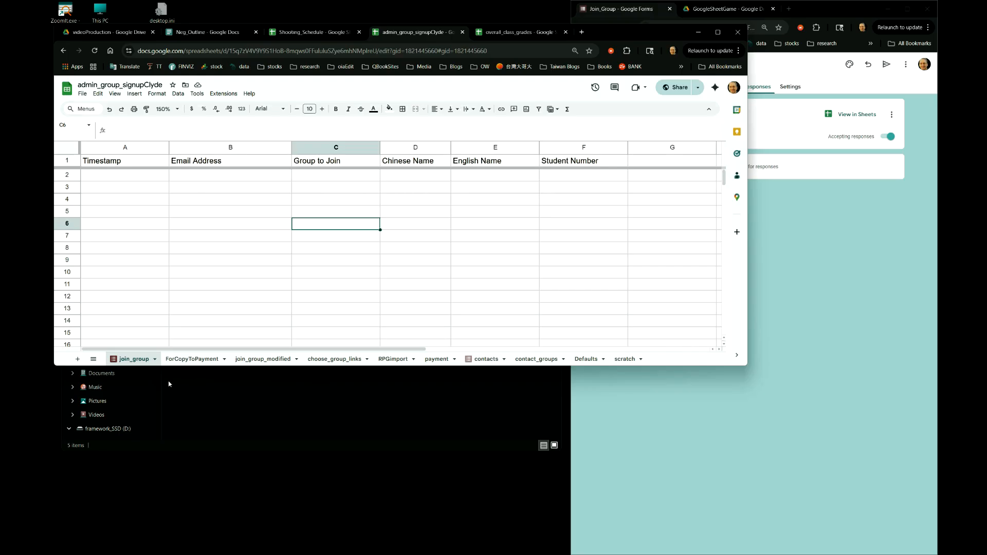
- Switch to the choose_group_links sheet and enlarge the spreadsheet window
key("super+plus")
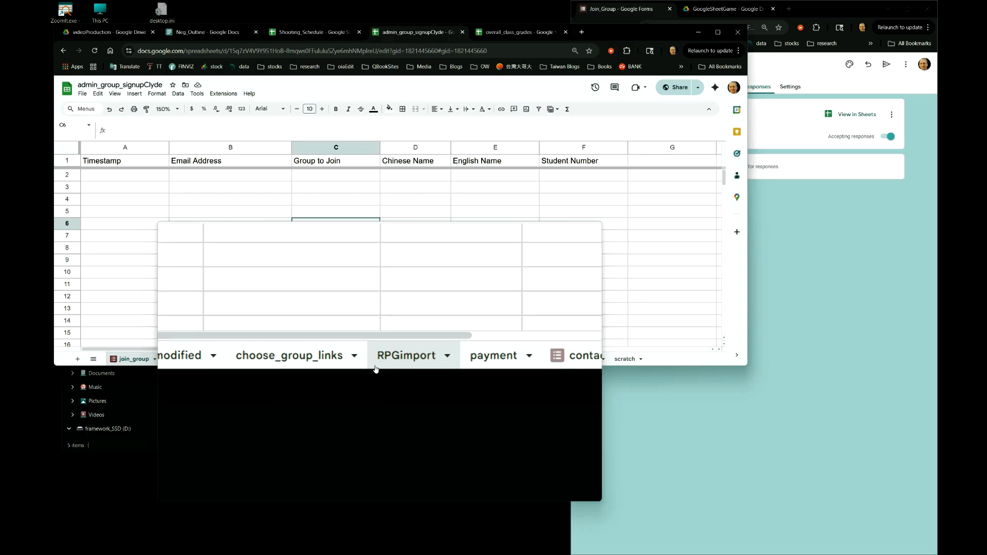
left_click(339, 360)
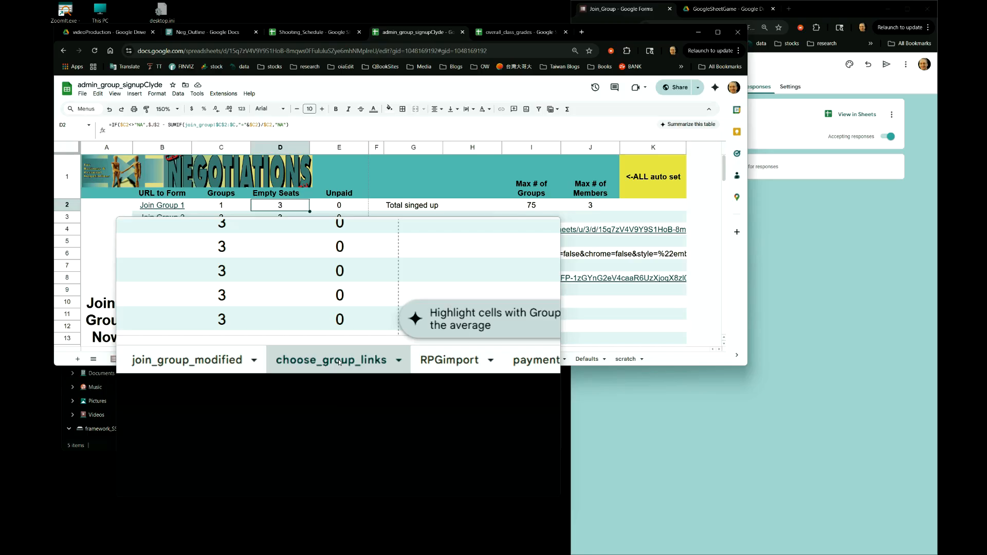
key("super+Escape")
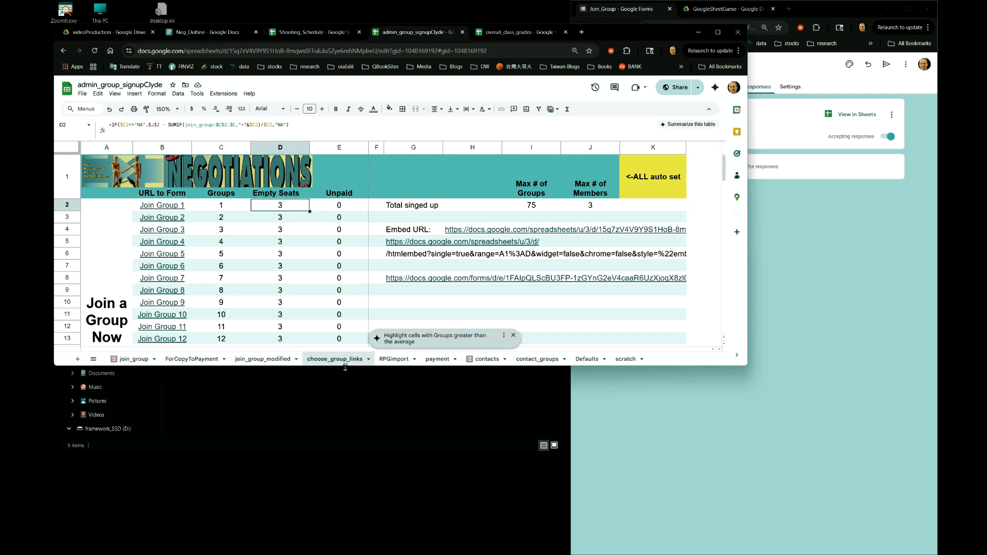
left_click_drag(346, 367, 369, 524)
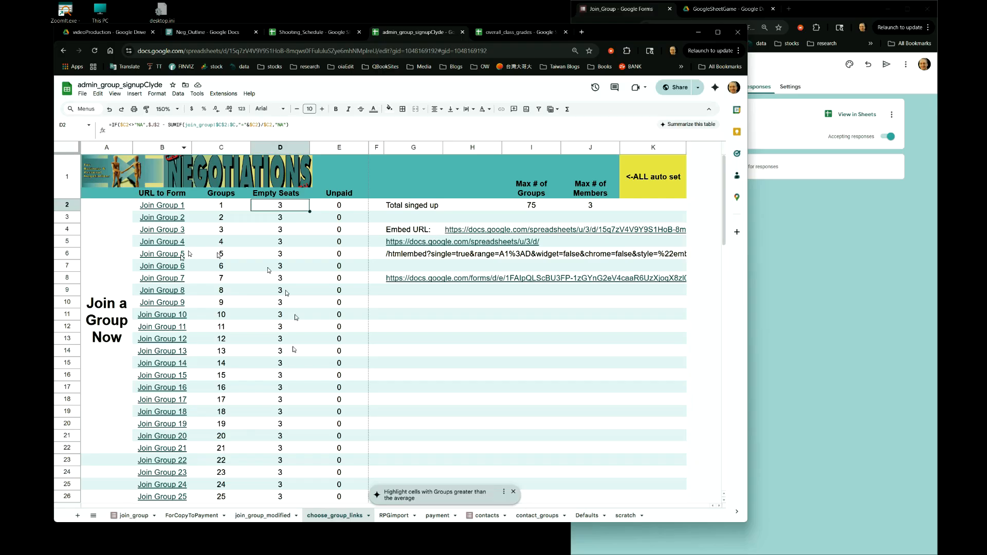
mouse_move(155, 214)
- Inspect the formulas in the Groups, Empty Seats and Unpaid columns by selecting their cells
left_click(229, 208)
left_click_drag(229, 212, 232, 320)
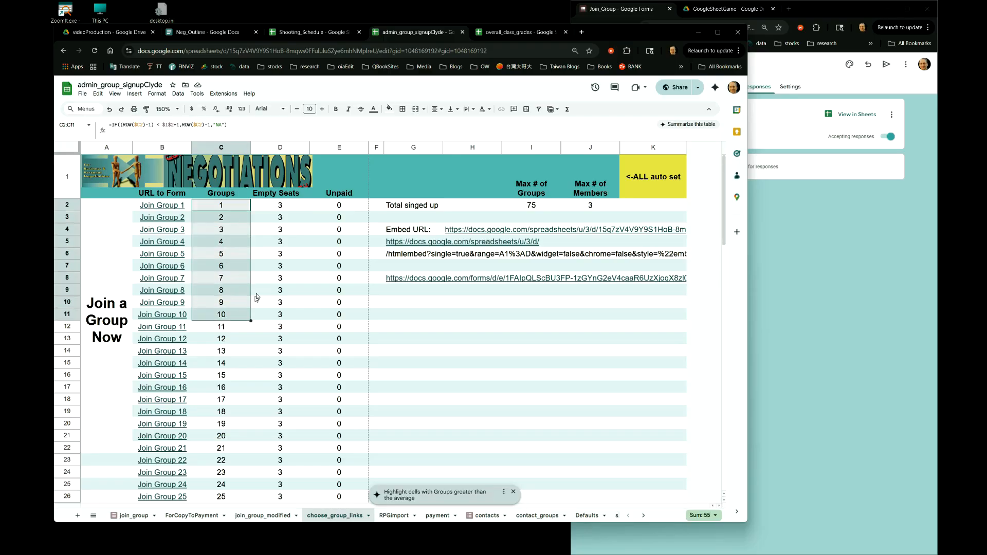
left_click(290, 209)
left_click_drag(290, 215, 296, 319)
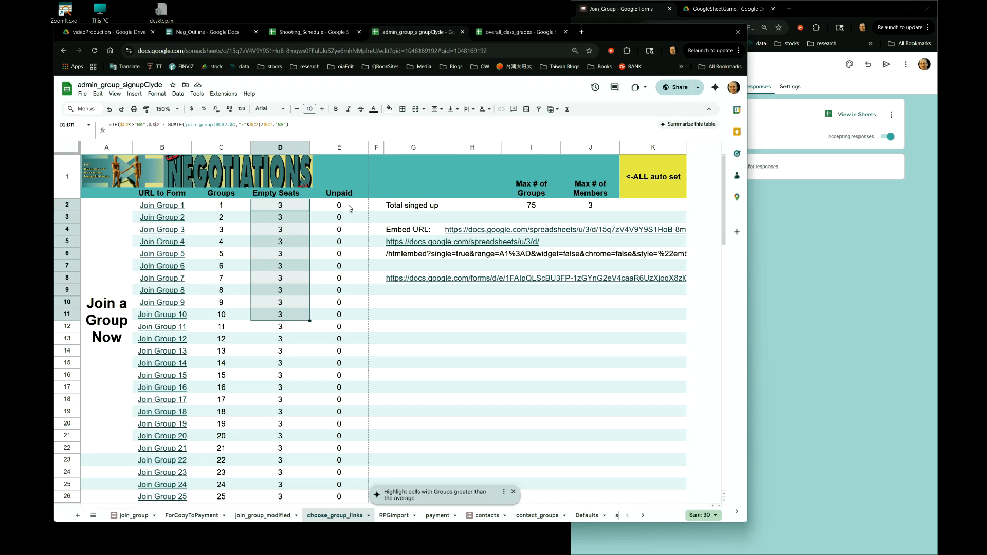
left_click_drag(350, 208, 350, 223)
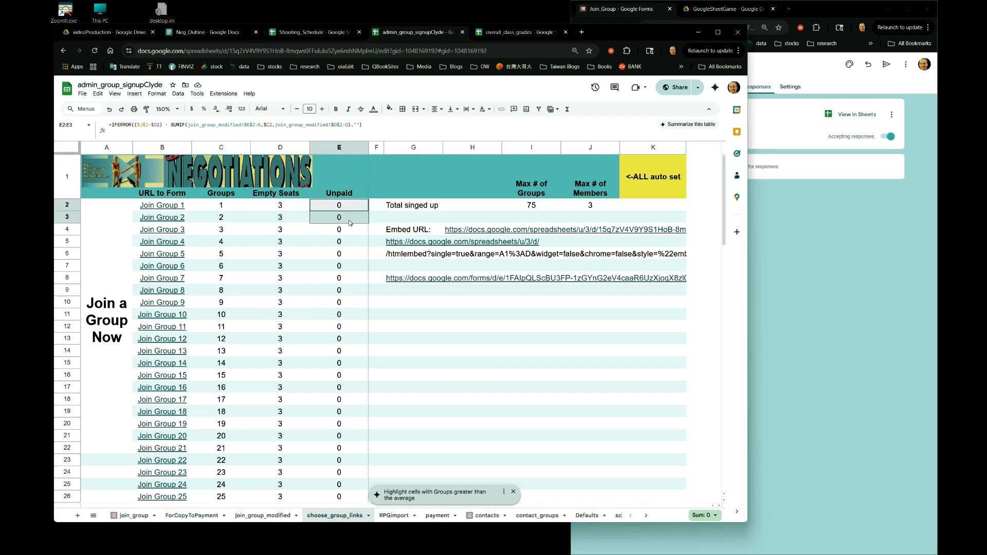
left_click_drag(350, 223, 346, 303)
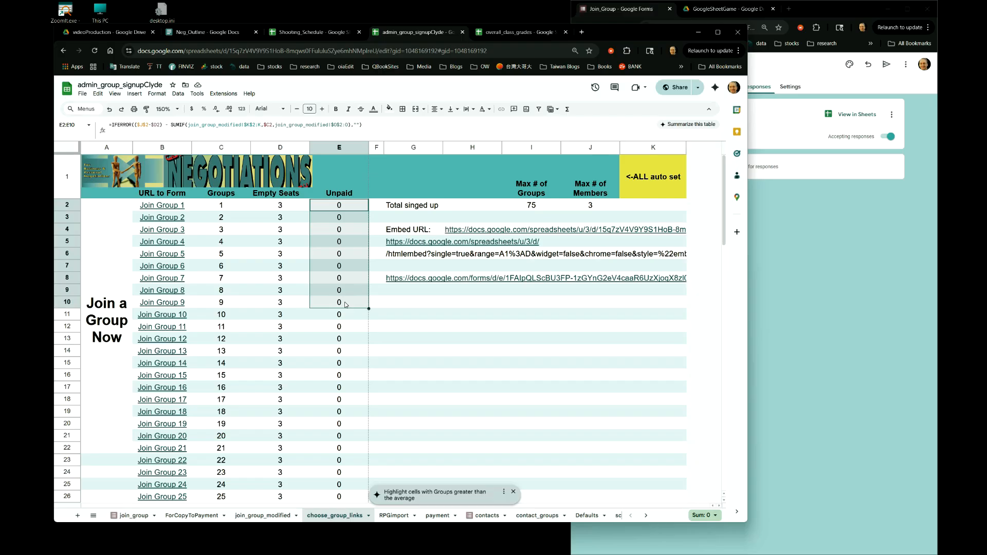
left_click(280, 218)
left_click(282, 207)
left_click_drag(281, 207, 235, 296)
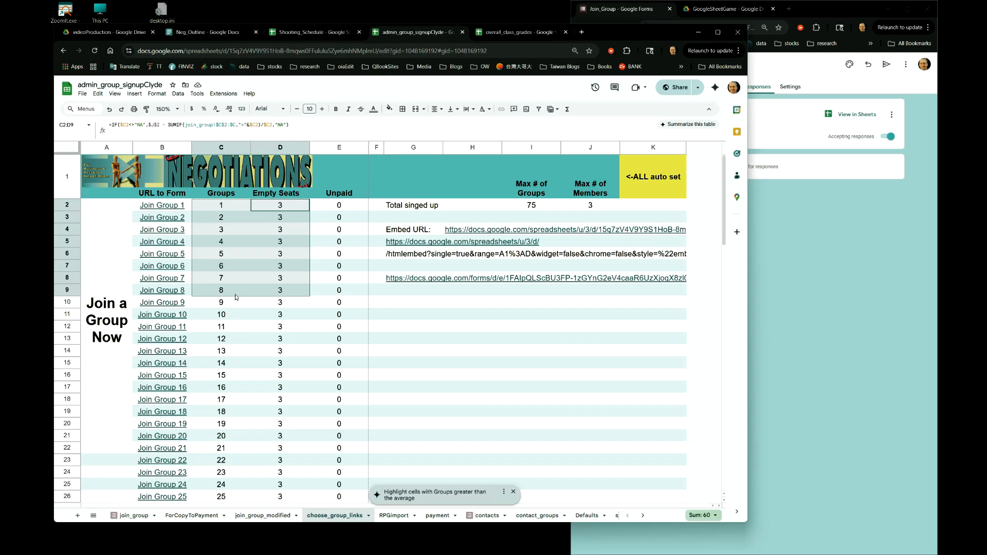
left_click(283, 315)
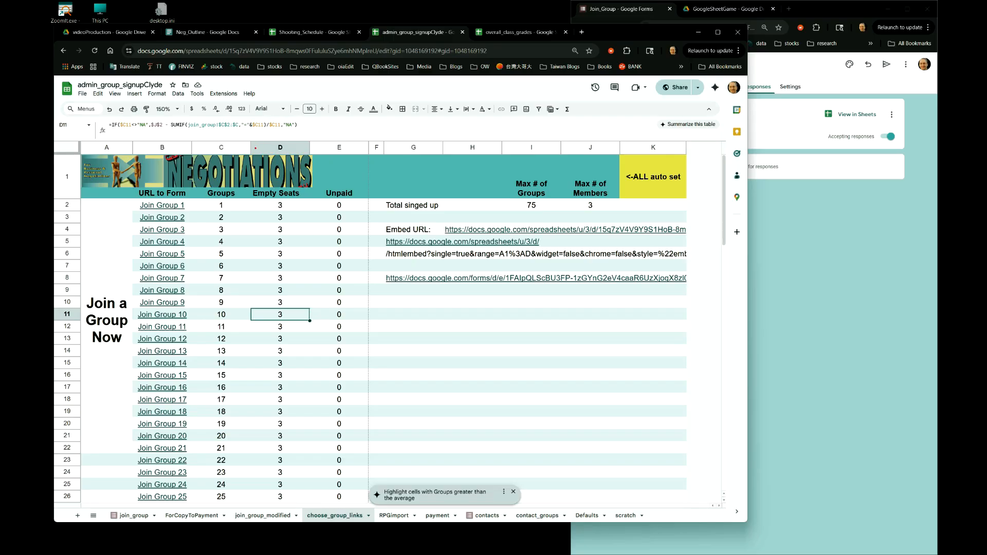
mouse_move(242, 147)
left_mouse_down()
mouse_move(161, 182)
mouse_move(329, 187)
mouse_move(204, 141)
left_mouse_up()
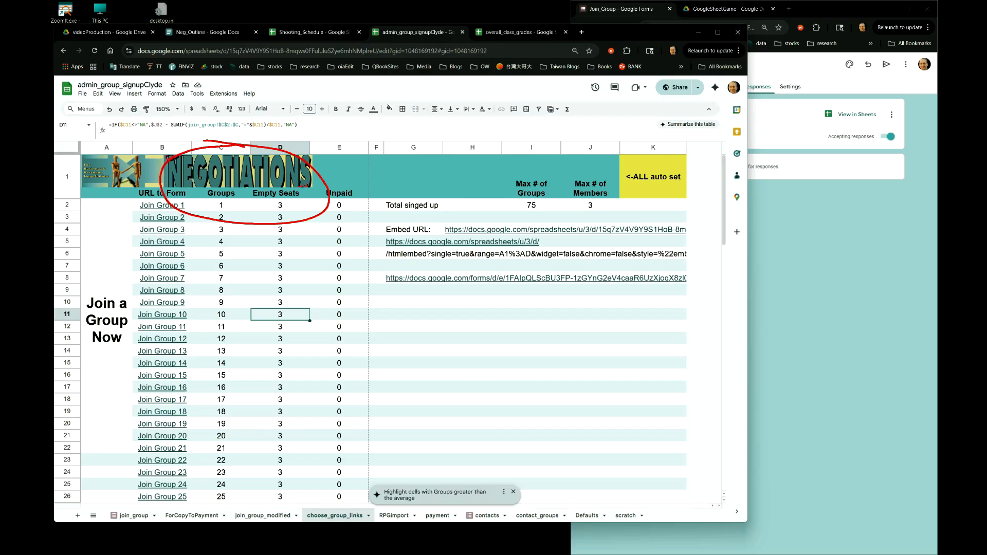
mouse_move(441, 172)
left_mouse_down()
mouse_move(394, 175)
mouse_move(430, 171)
left_mouse_up()
left_click_drag(318, 235, 382, 238)
mouse_move(303, 254)
left_mouse_down()
mouse_move(357, 253)
mouse_move(378, 271)
left_mouse_up()
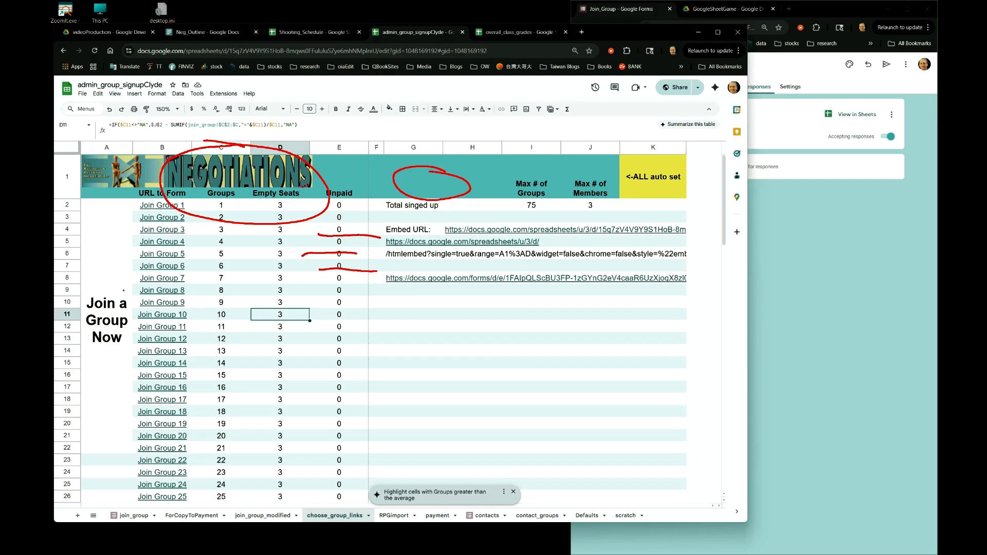
mouse_move(101, 222)
left_mouse_down()
mouse_move(116, 263)
mouse_move(110, 222)
left_mouse_up()
mouse_move(98, 373)
left_mouse_down()
mouse_move(110, 414)
mouse_move(102, 362)
left_mouse_up()
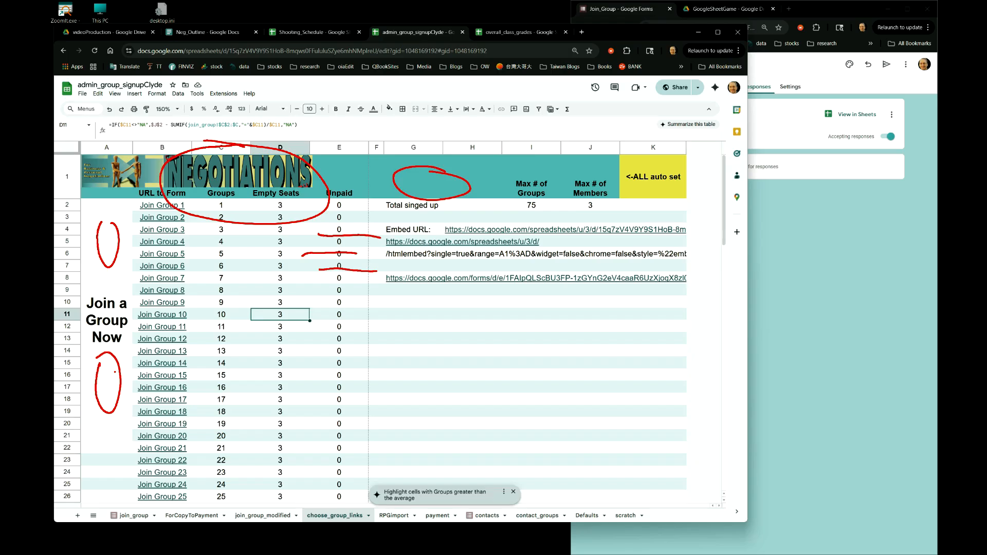
mouse_move(105, 271)
left_mouse_down()
mouse_move(75, 319)
mouse_move(161, 315)
mouse_move(109, 269)
left_mouse_up()
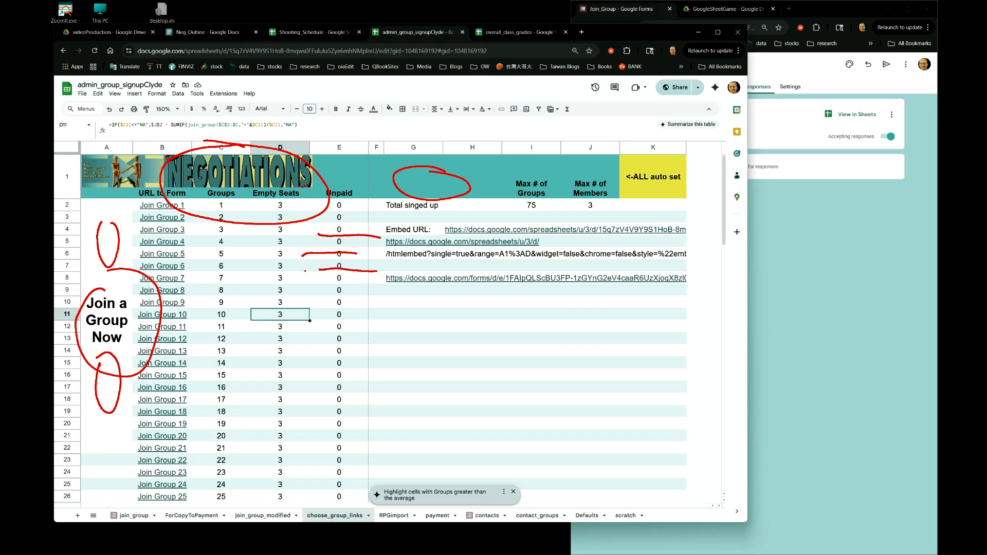
key("e")
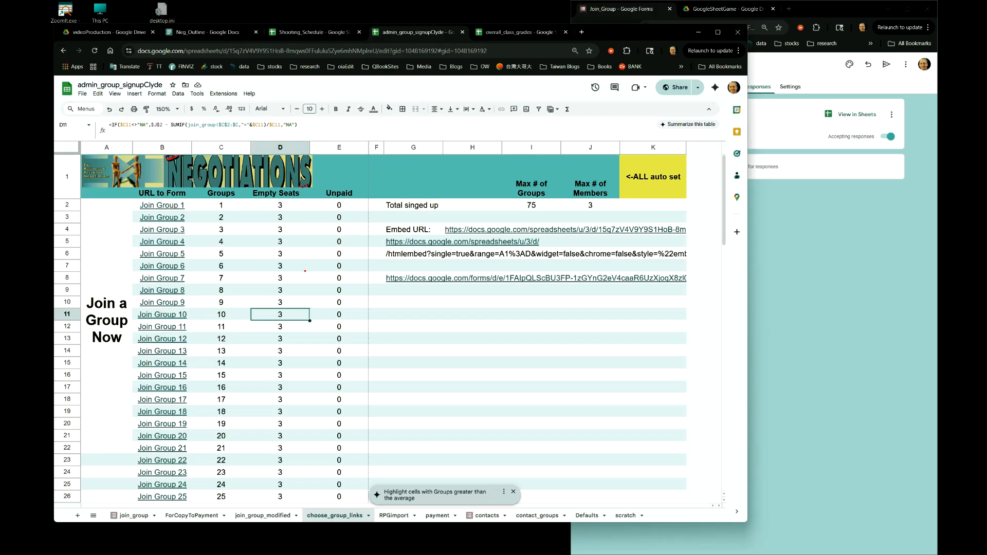
key("Escape")
- Examine the Max # of Groups and Max # of Members cells and the Empty Seats column
left_click(402, 210)
left_click(527, 208)
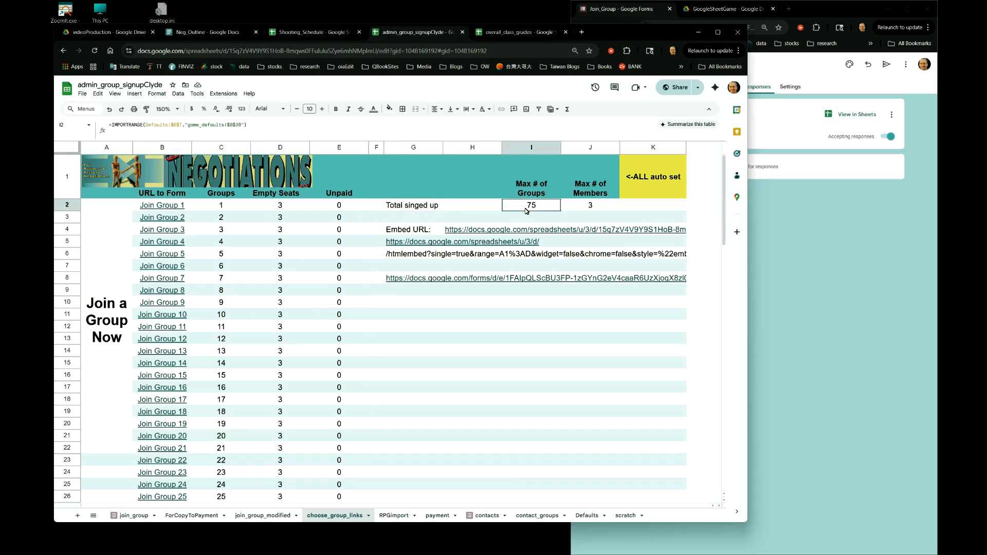
left_click(582, 210)
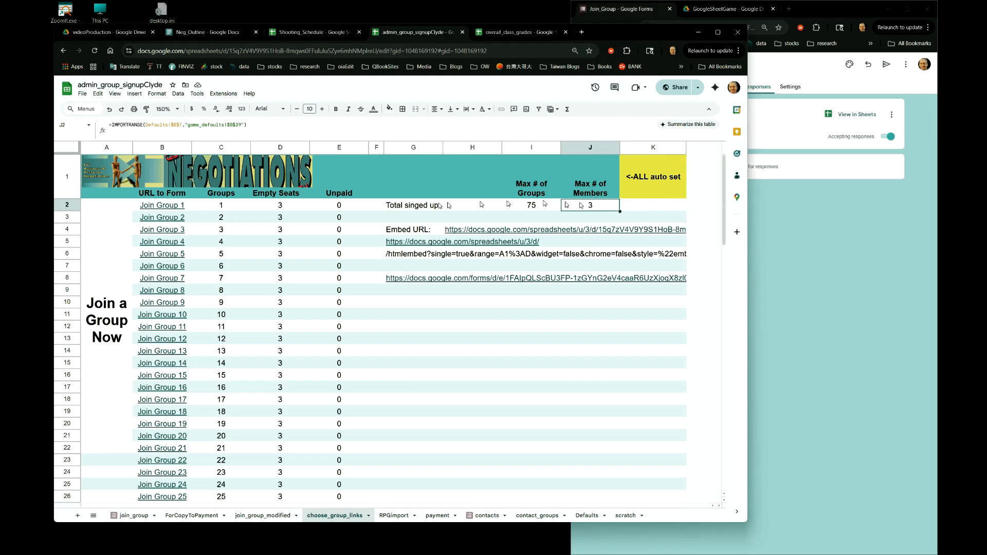
left_click_drag(281, 209, 289, 304)
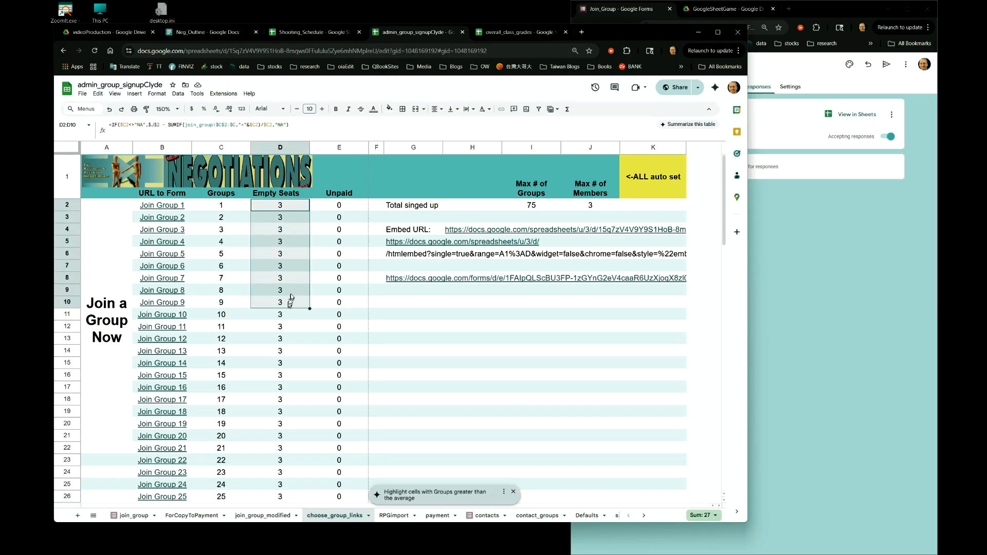
- Select the Max # of Members cell and the first Empty Seats cell to review their formulas
left_click(596, 206)
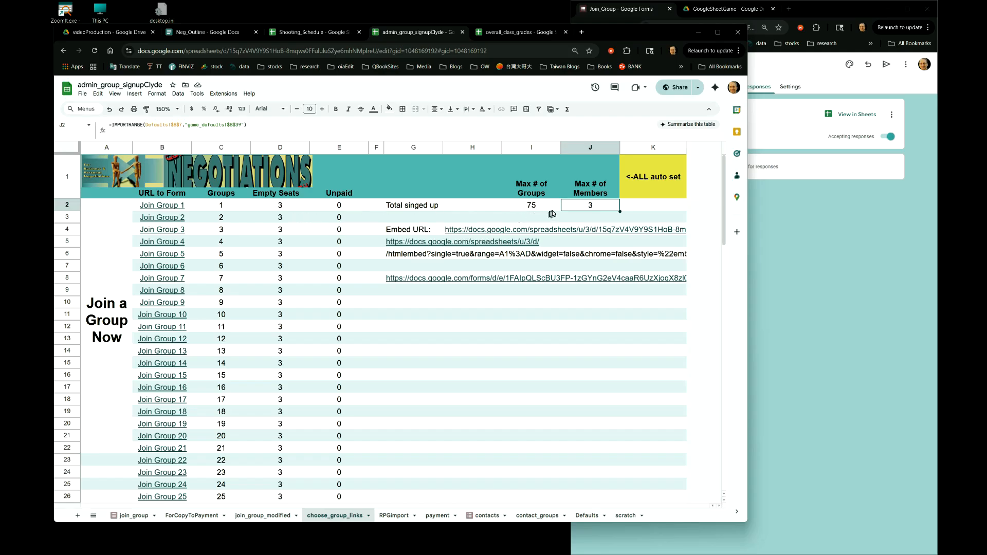
left_click(275, 206)
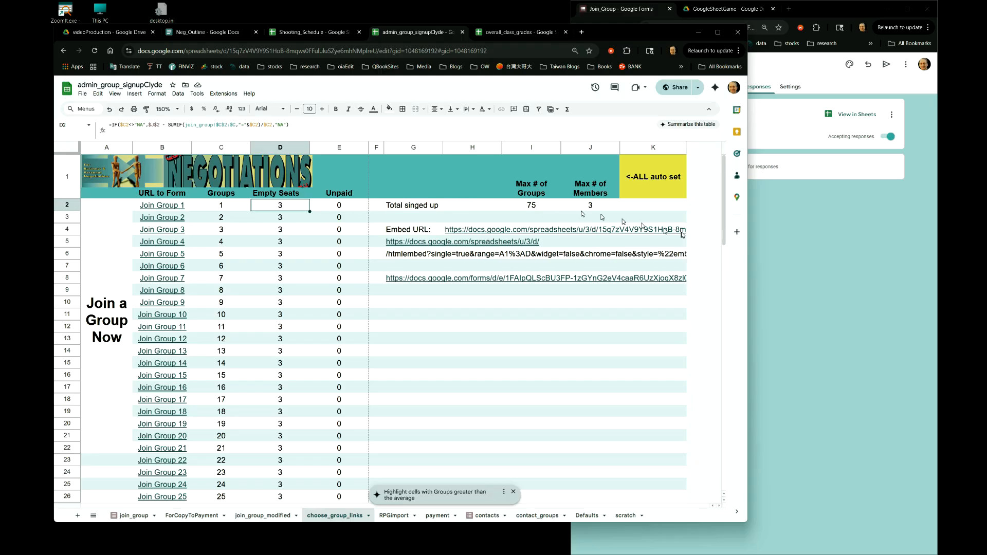
left_click(782, 258)
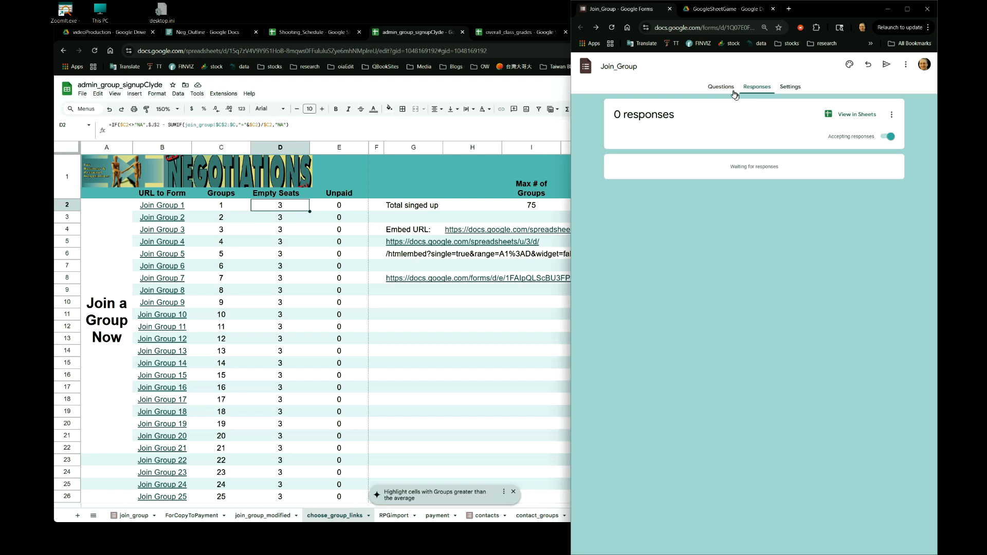
right_click(253, 204)
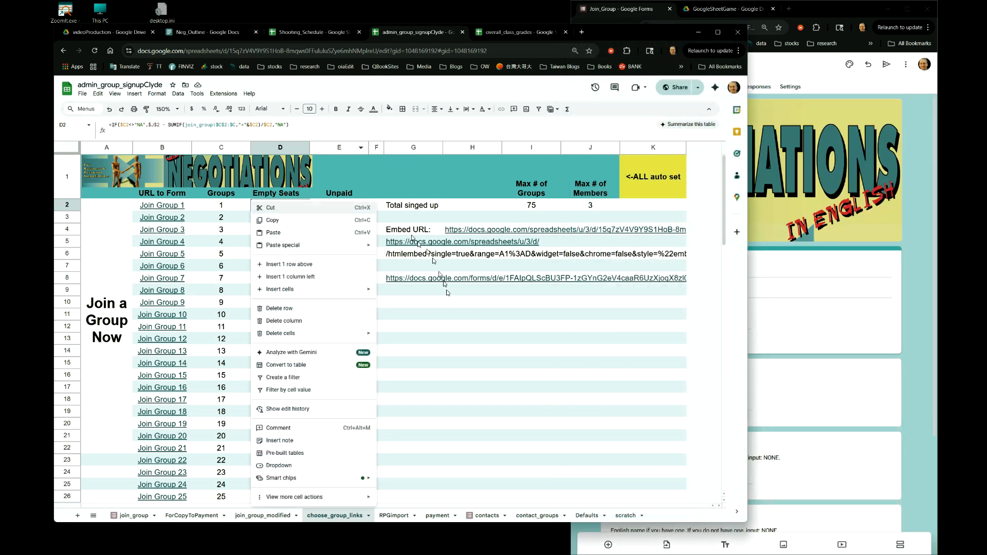
left_click(447, 340)
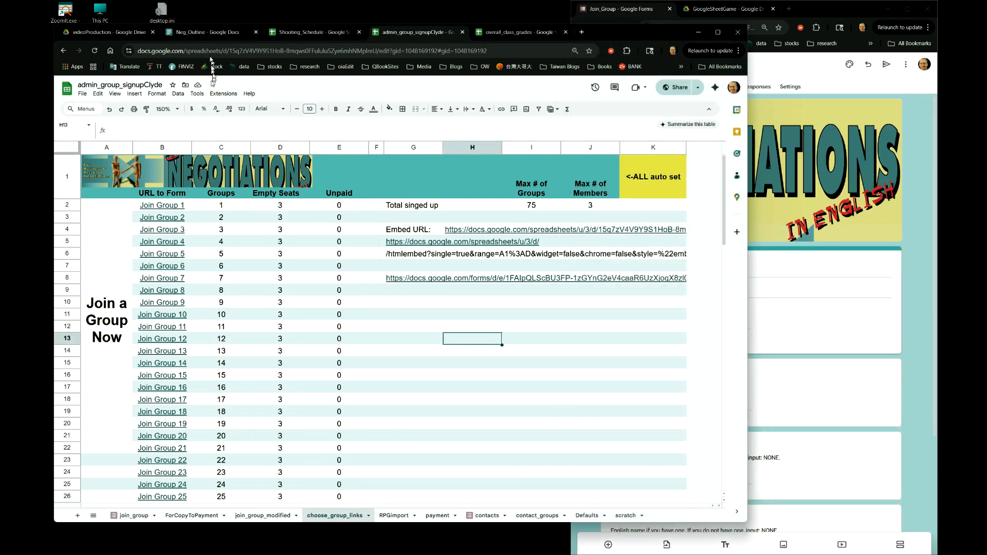
left_click(848, 77)
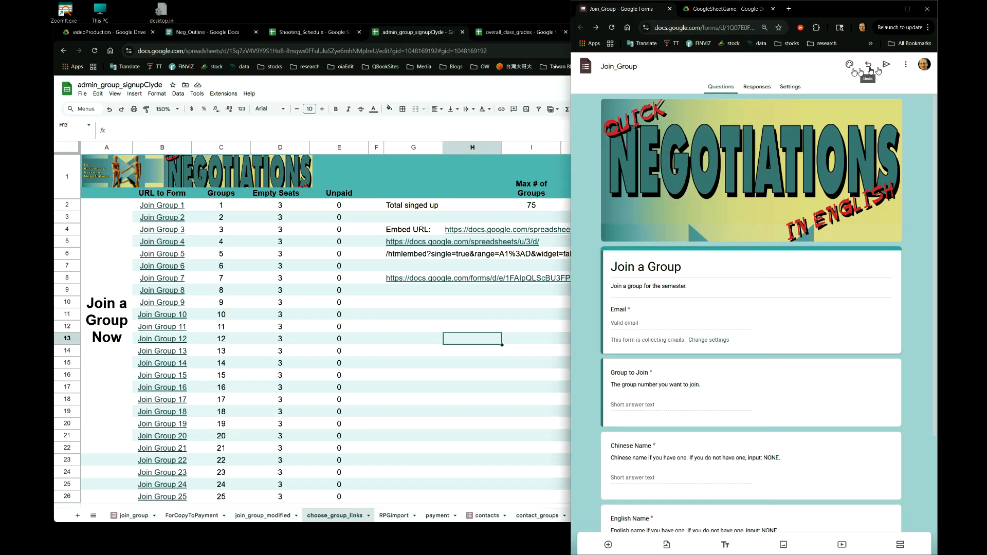
left_click(905, 64)
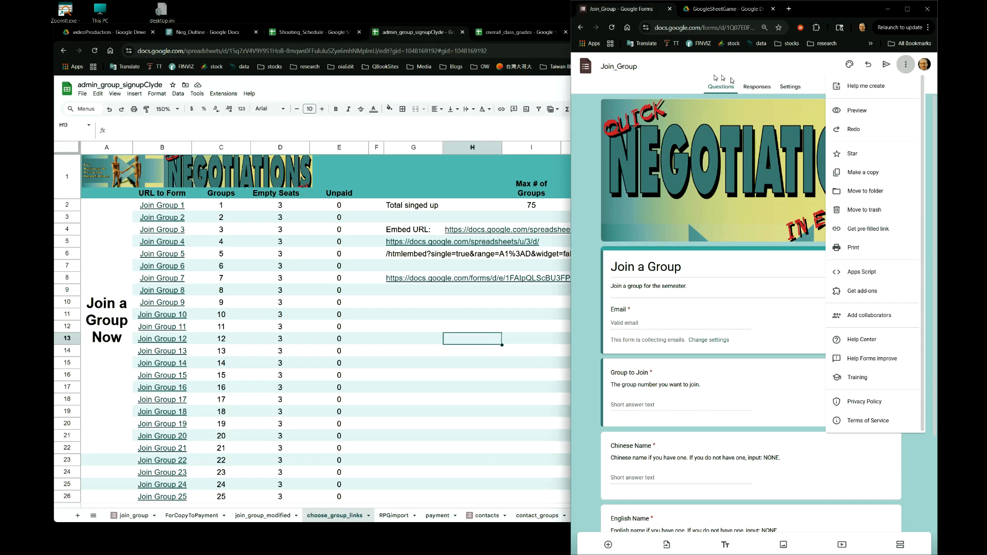
left_click(622, 73)
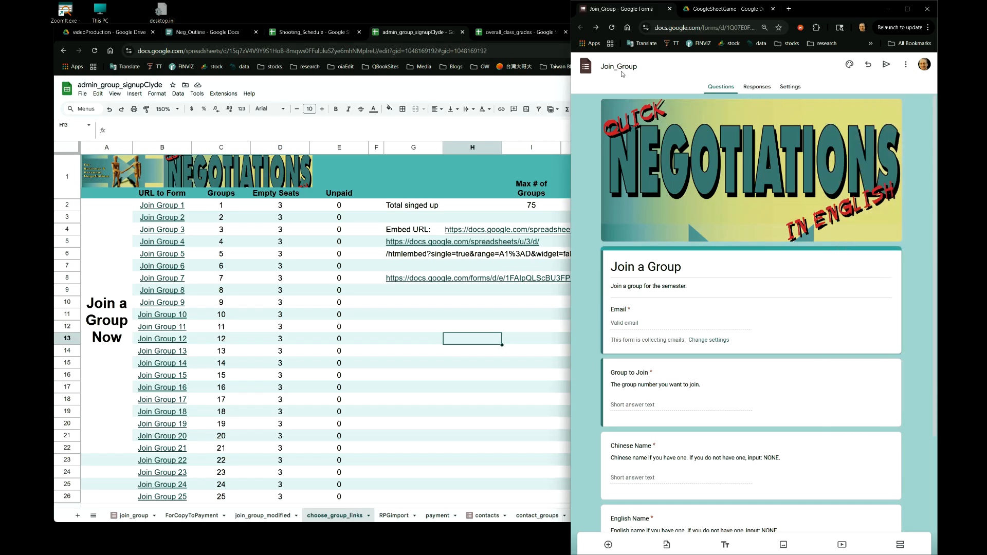
- Find the Join a Group link among the important links in the course outline document and open it
left_click(188, 37)
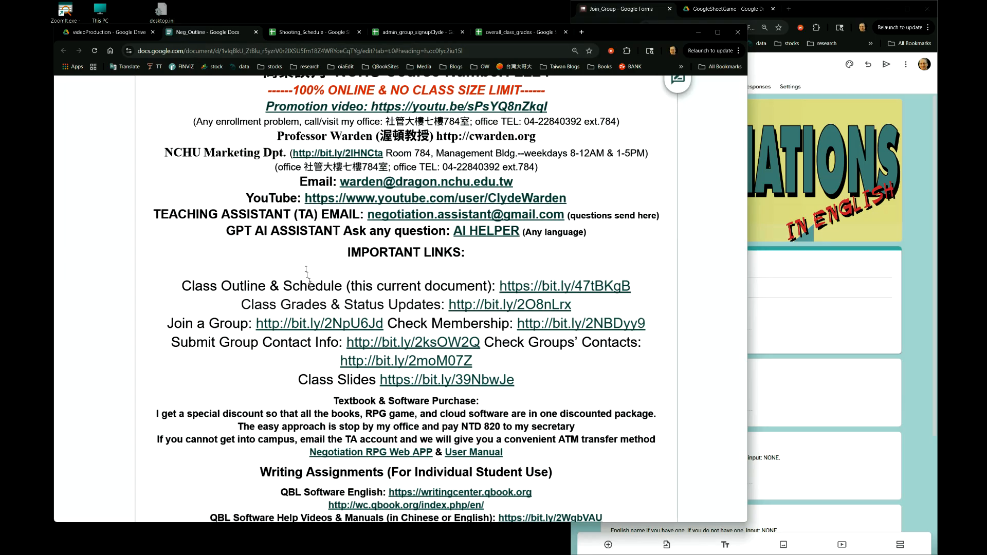
scroll(310, 291, "down", 3)
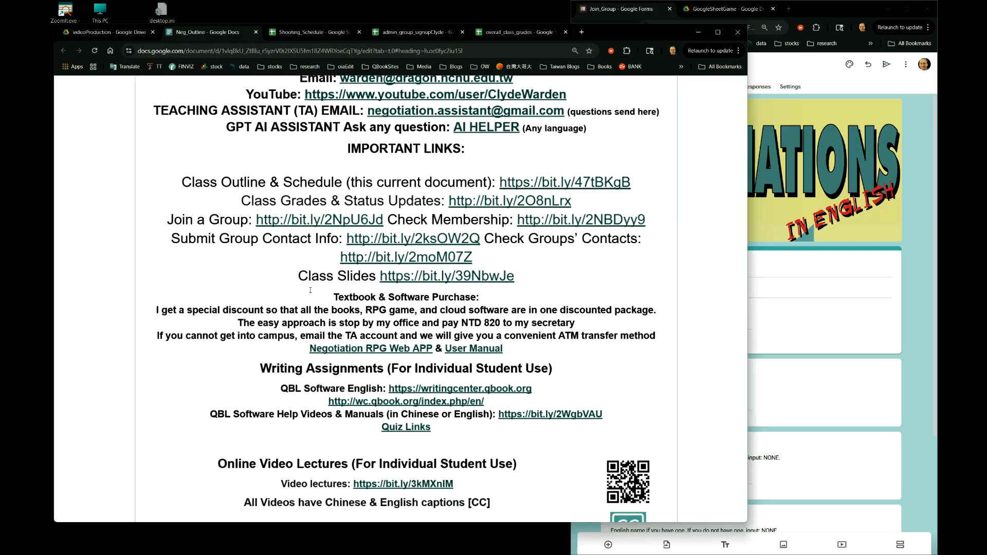
scroll(310, 290, "down", 2)
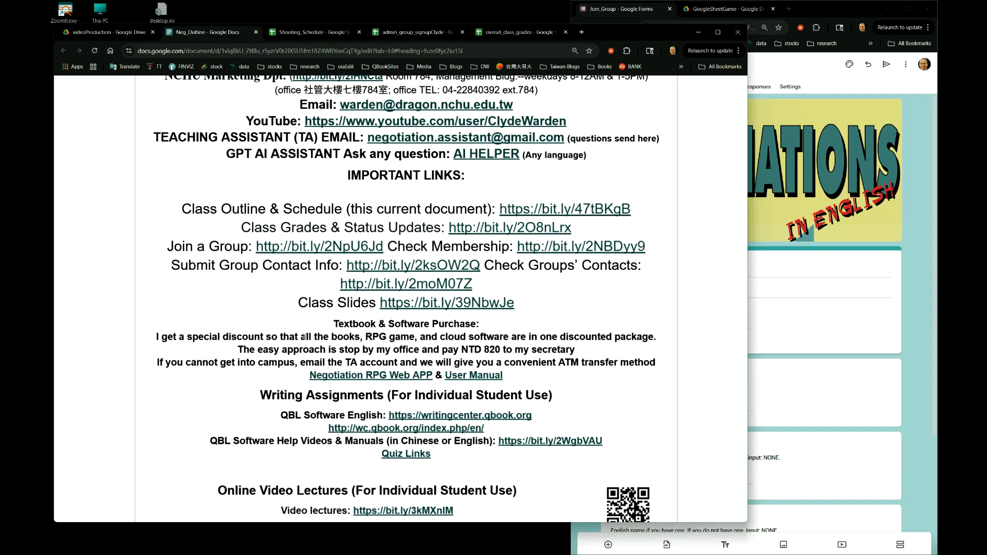
scroll(296, 187, "up", 1)
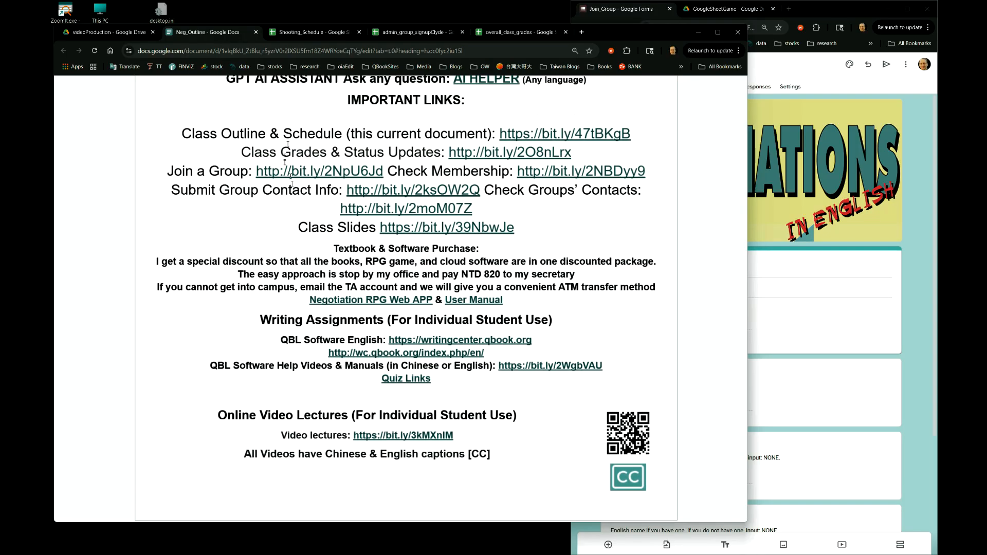
left_click(167, 172)
left_click_drag(167, 173, 254, 173)
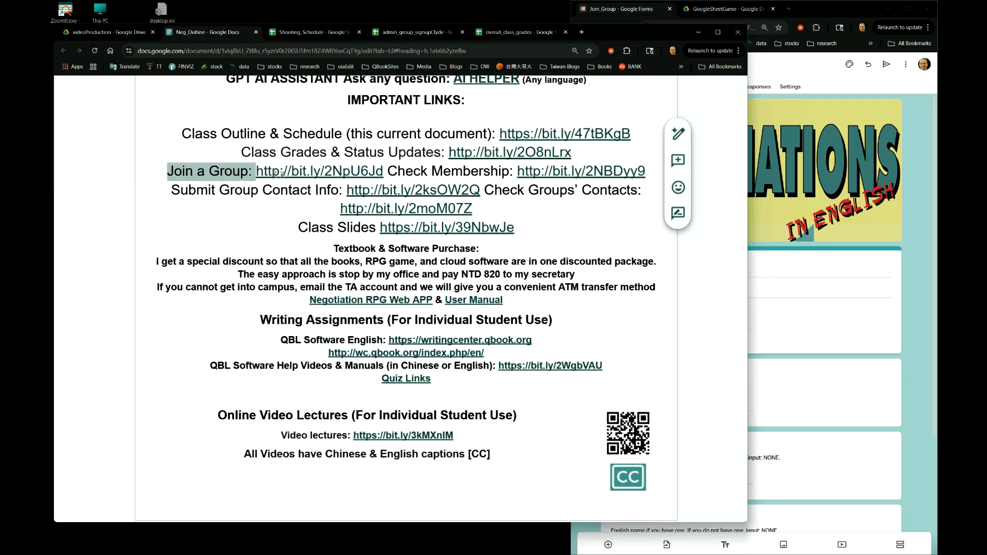
left_click(311, 171)
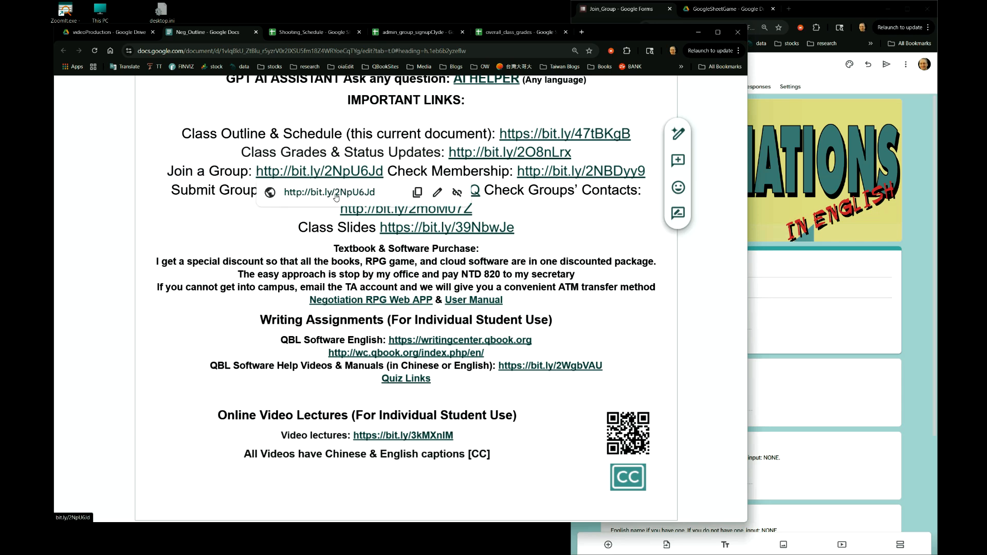
left_click(330, 192)
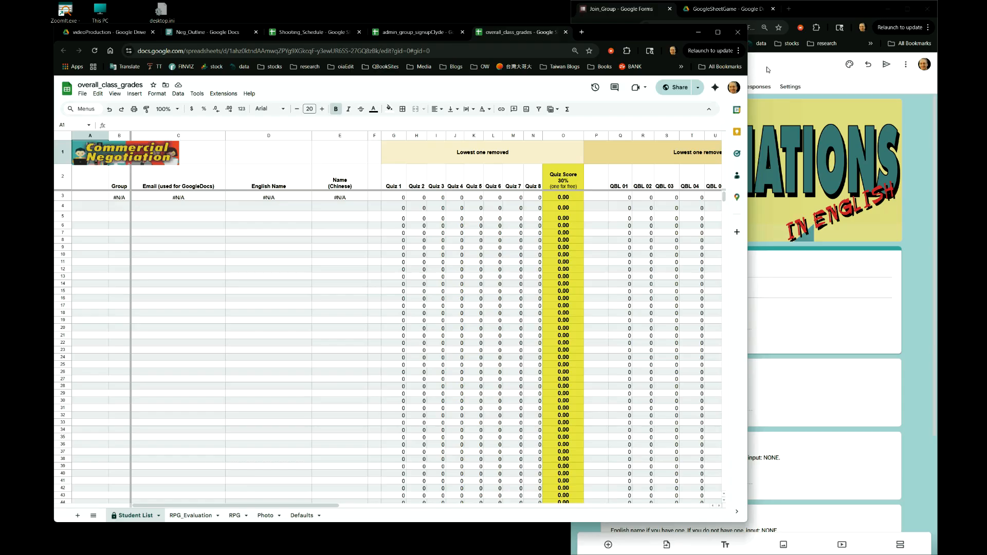
- Preview the Join a Group form, enter the respondent's e-mail and set the group to join to 1
left_click(767, 70)
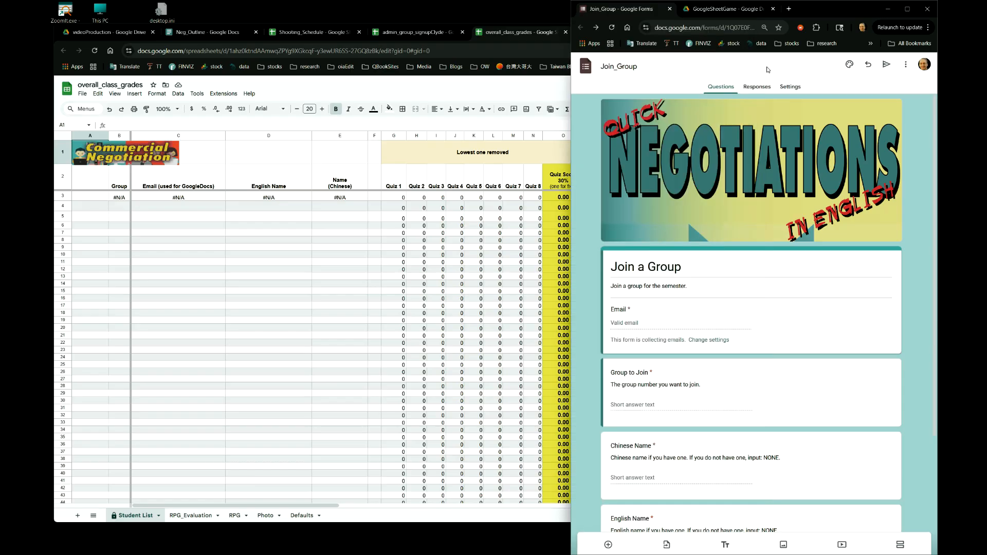
left_click(904, 67)
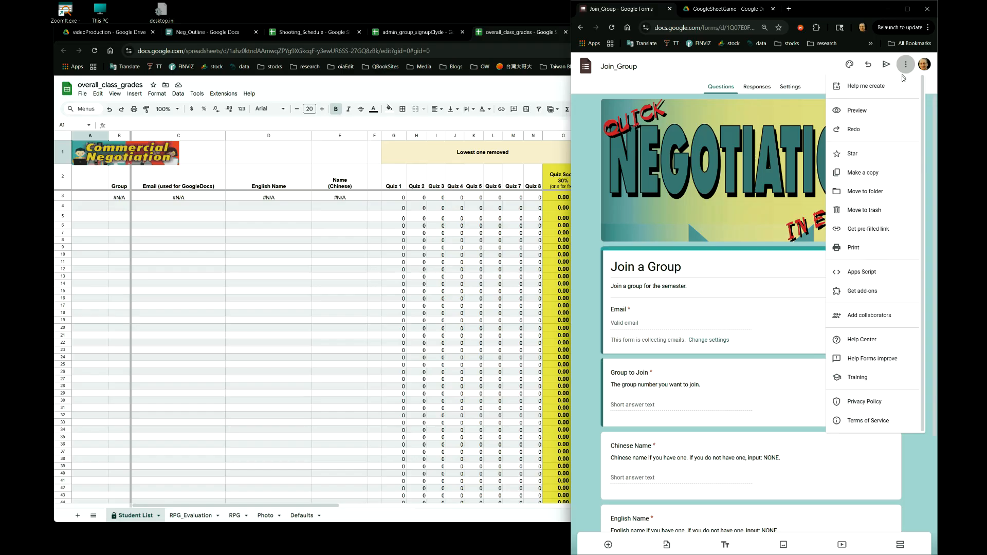
left_click(878, 112)
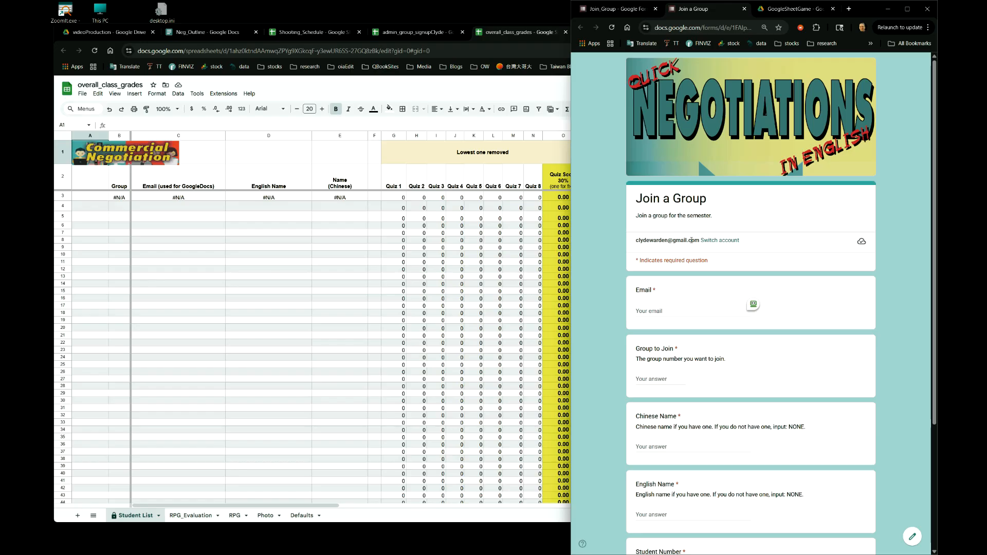
left_click(667, 310)
key("Tab")
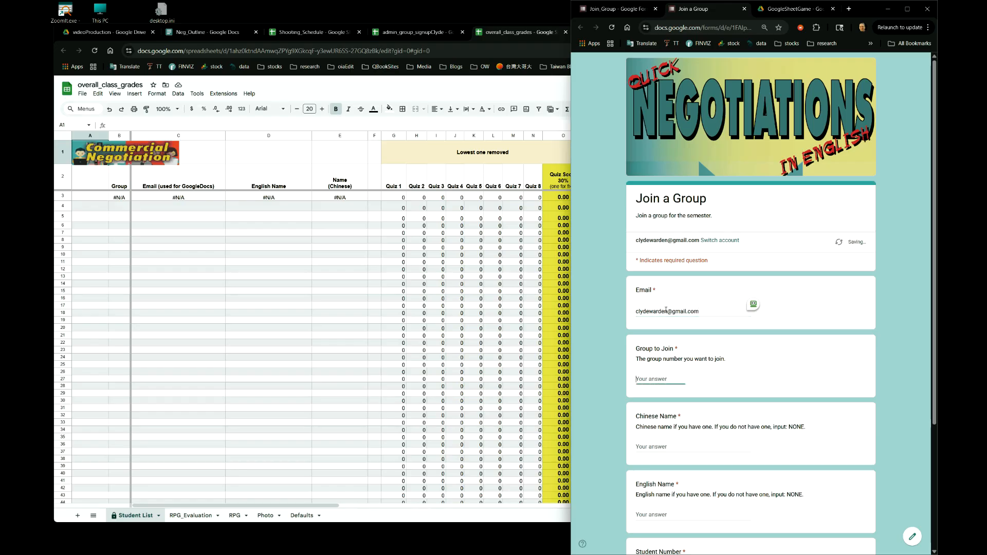
type("1")
scroll(666, 310, "down", 3)
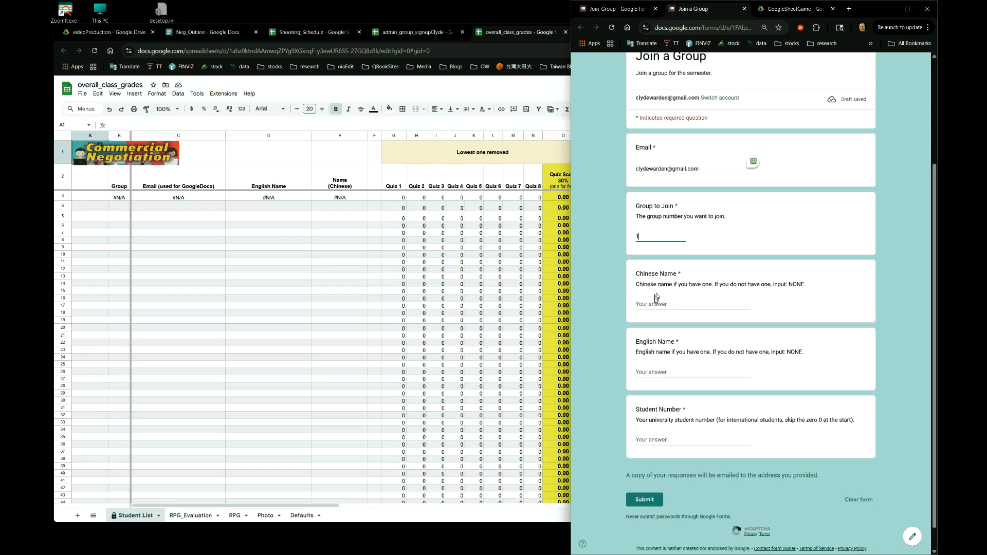
- Fill in the respondent's Chinese name, English name and student number, then submit the form
left_click(653, 299)
left_click(651, 306)
right_click(660, 307)
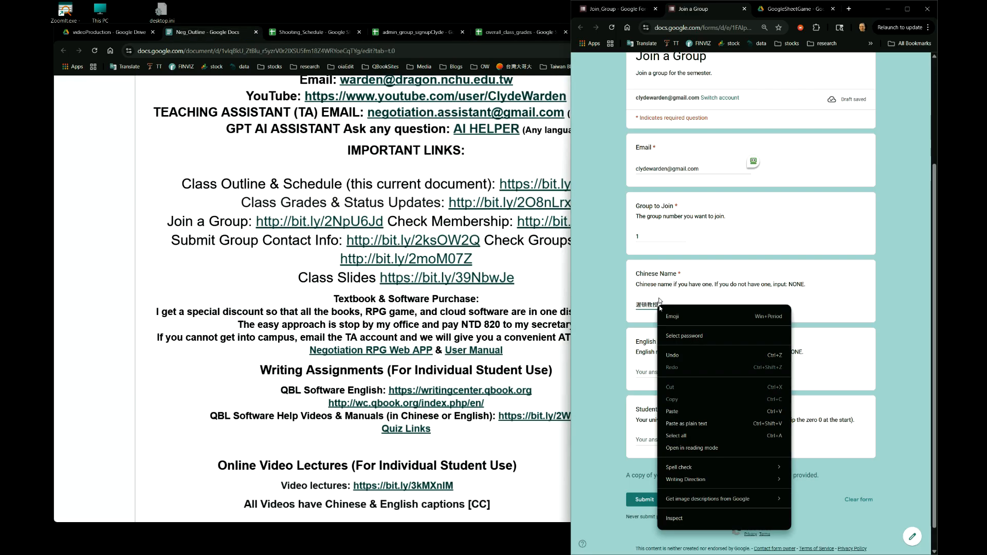
left_click(654, 291)
left_click(660, 372)
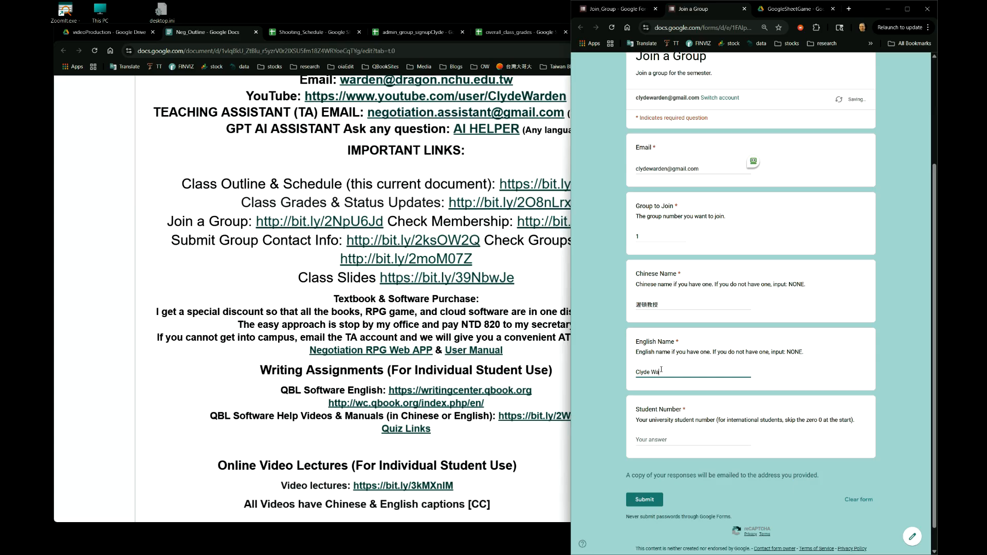
left_click(655, 441)
type("123456")
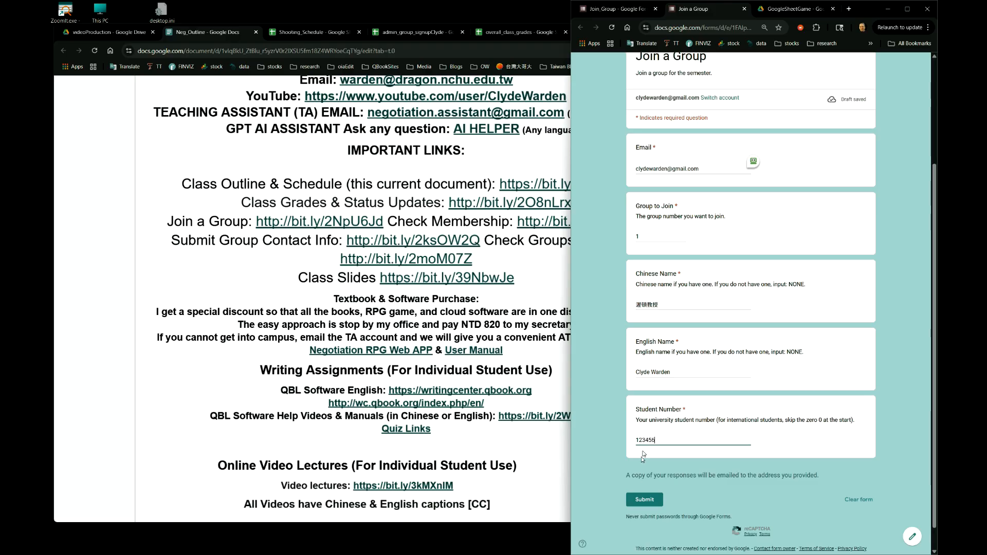
left_click(645, 499)
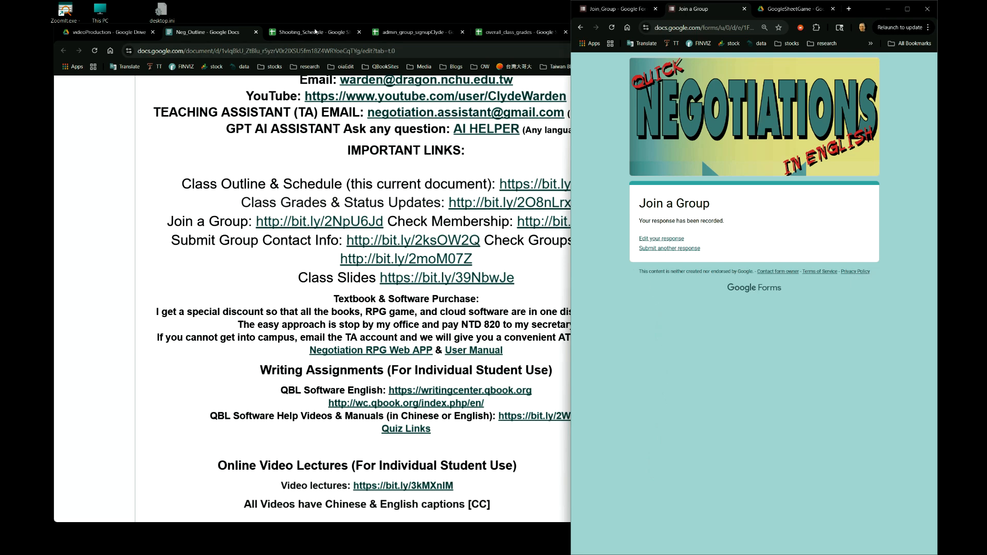
- Switch to the admin spreadsheet's join_group sheet and select the newly recorded response row
left_click(396, 51)
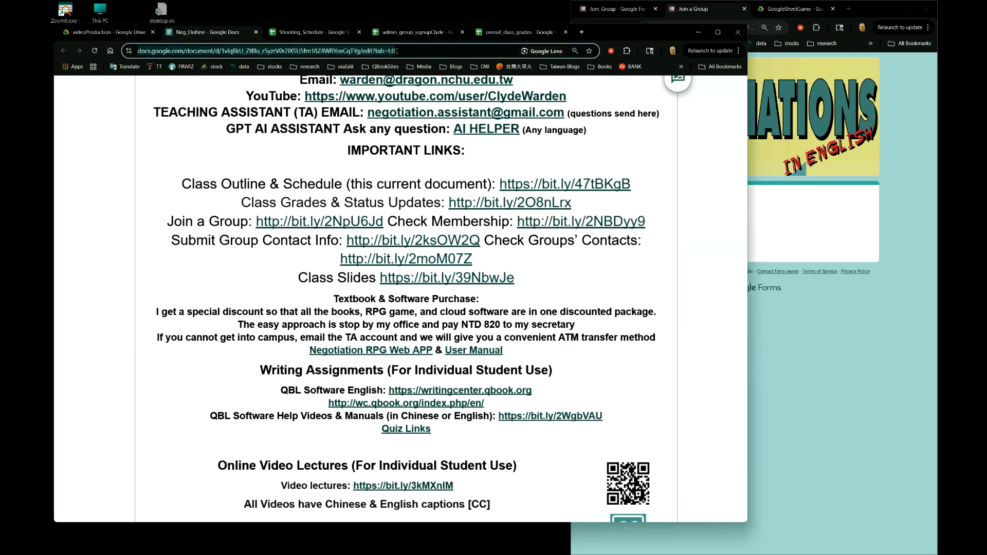
left_click(432, 34)
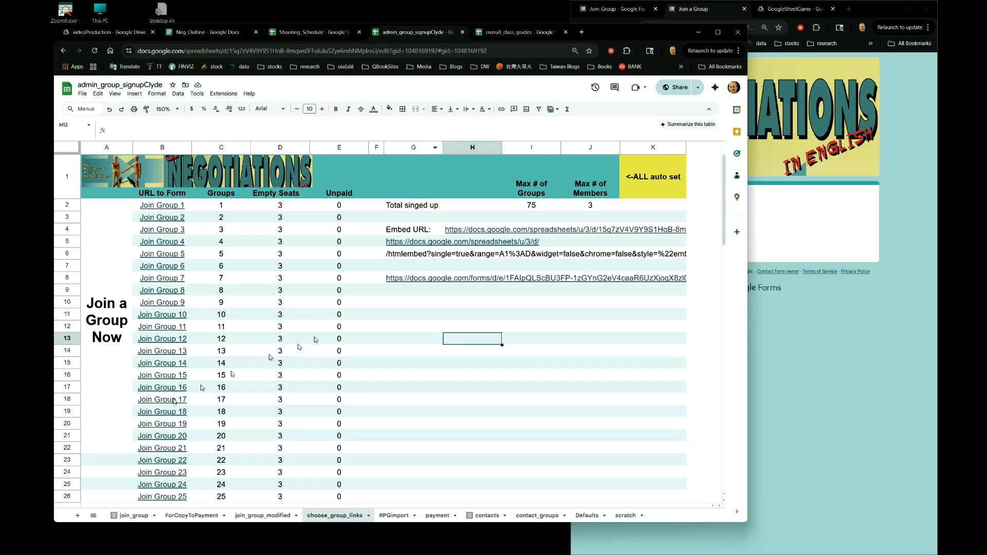
left_click(134, 516)
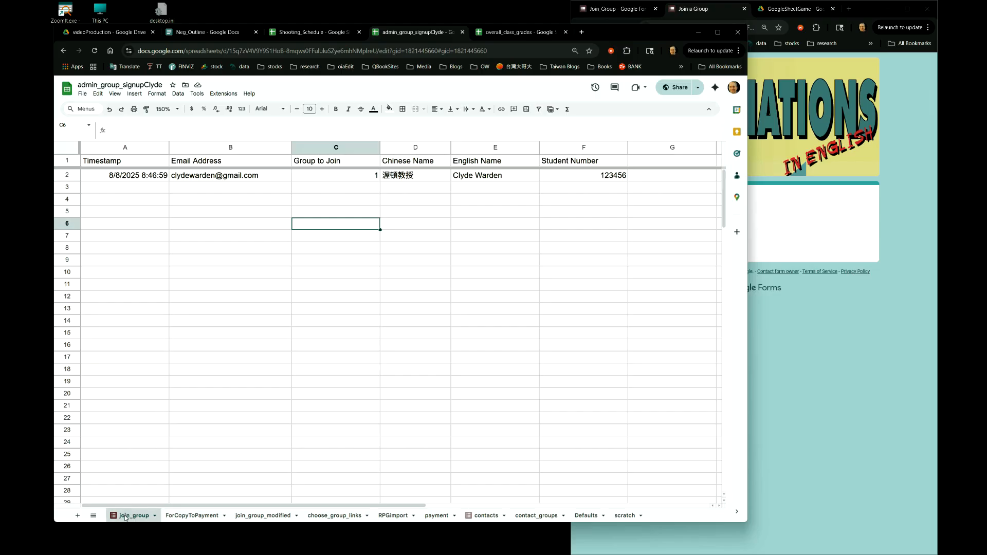
left_click(67, 176)
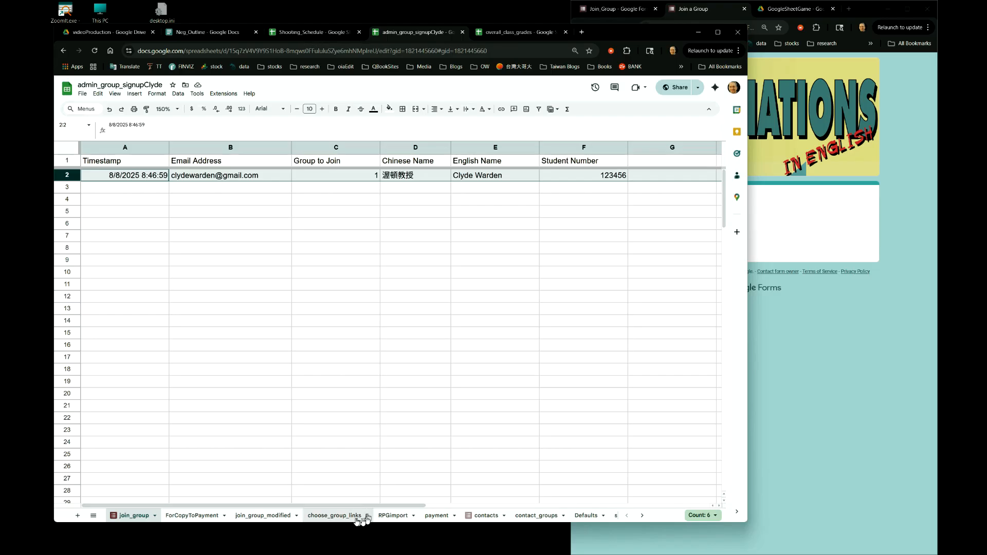
- Return to the choose_group_links sheet and inspect the Empty Seats and Groups formulas for group 1
left_click(334, 516)
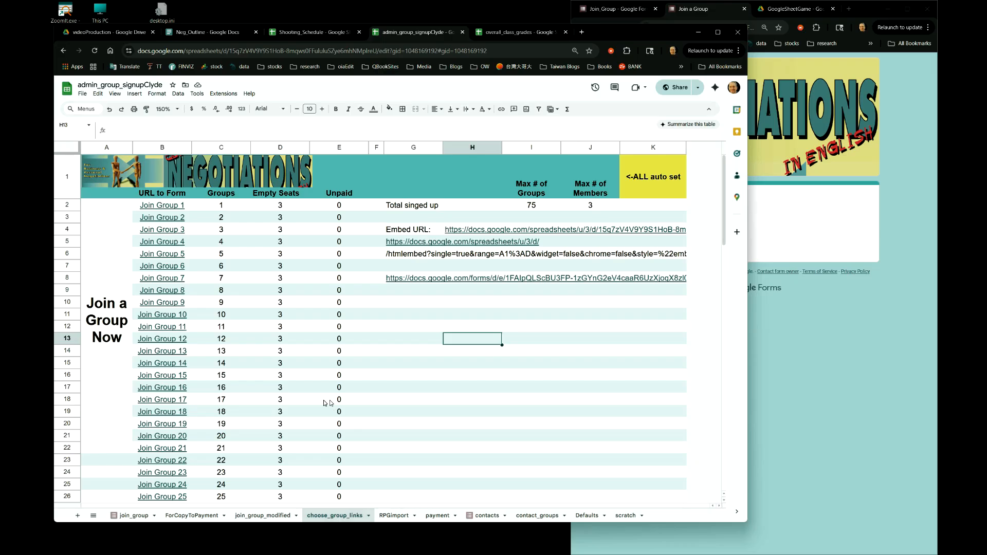
left_click(281, 205)
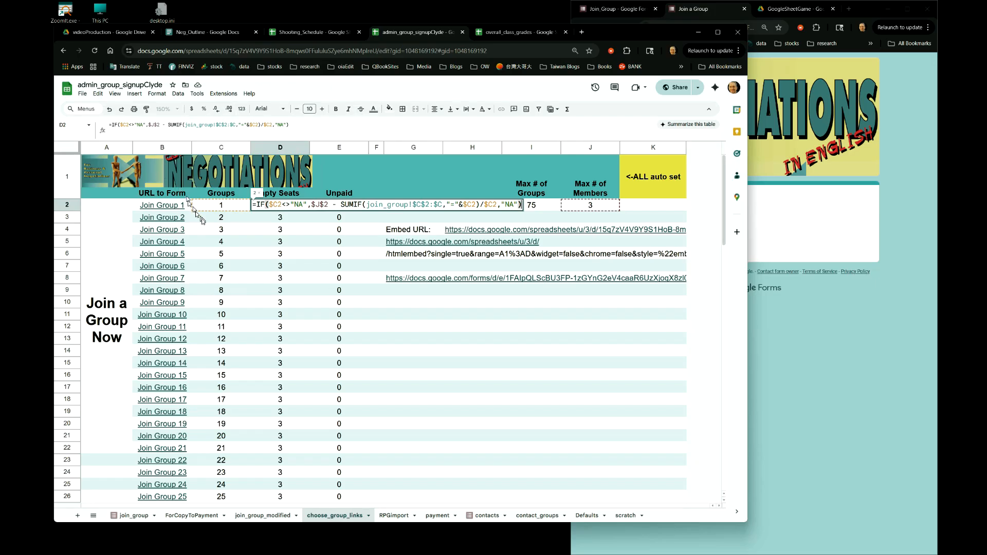
key("Escape")
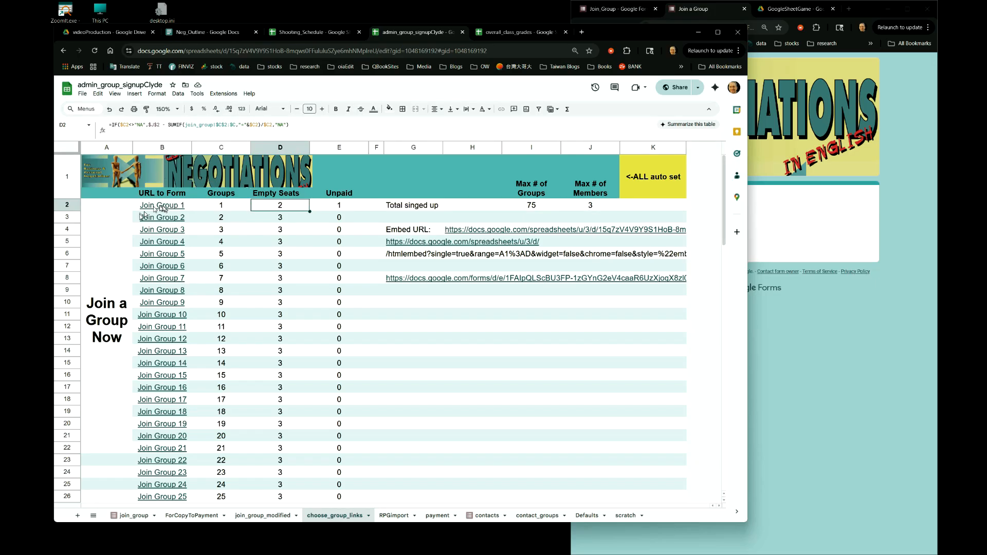
left_click(205, 209)
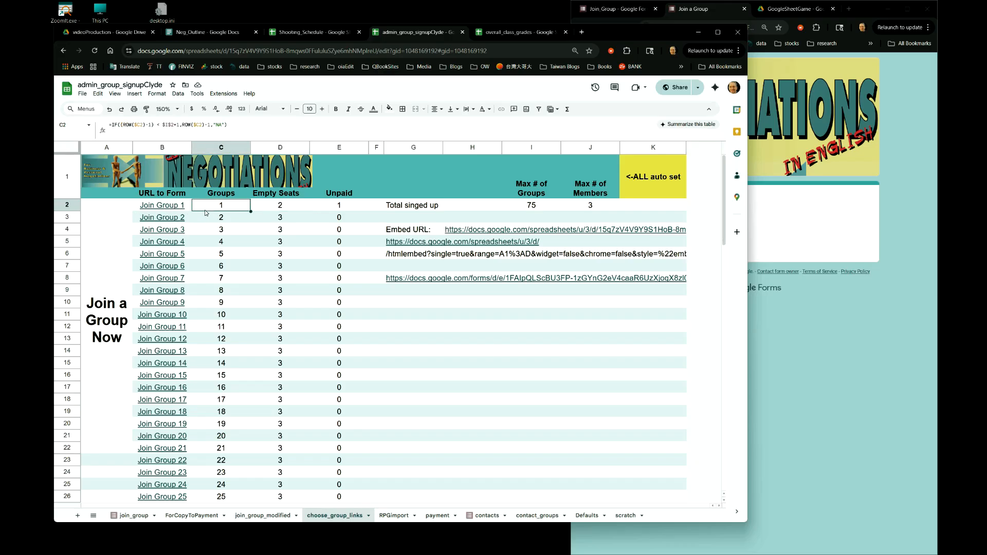
key("Right")
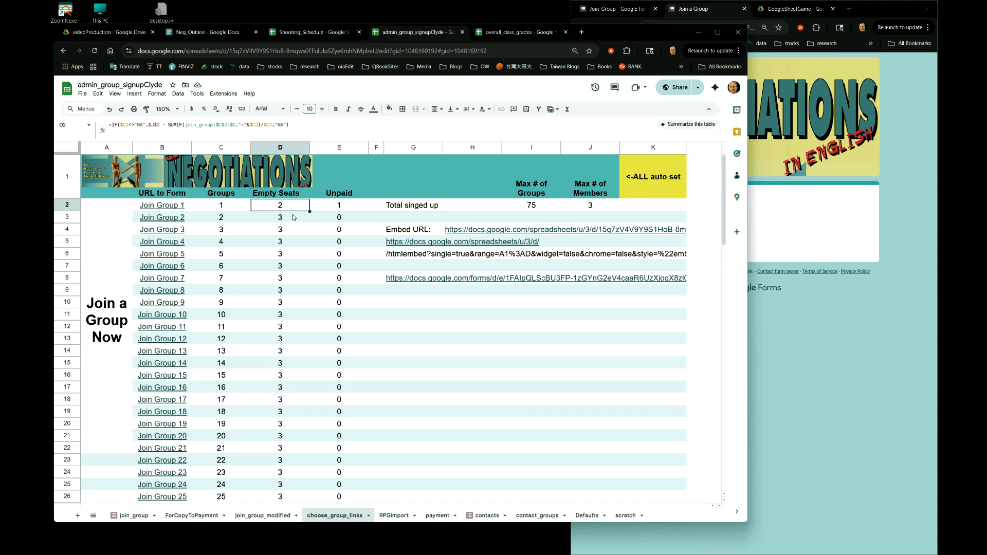
- Open the join_group sheet and select the Group to Join column
left_click(134, 515)
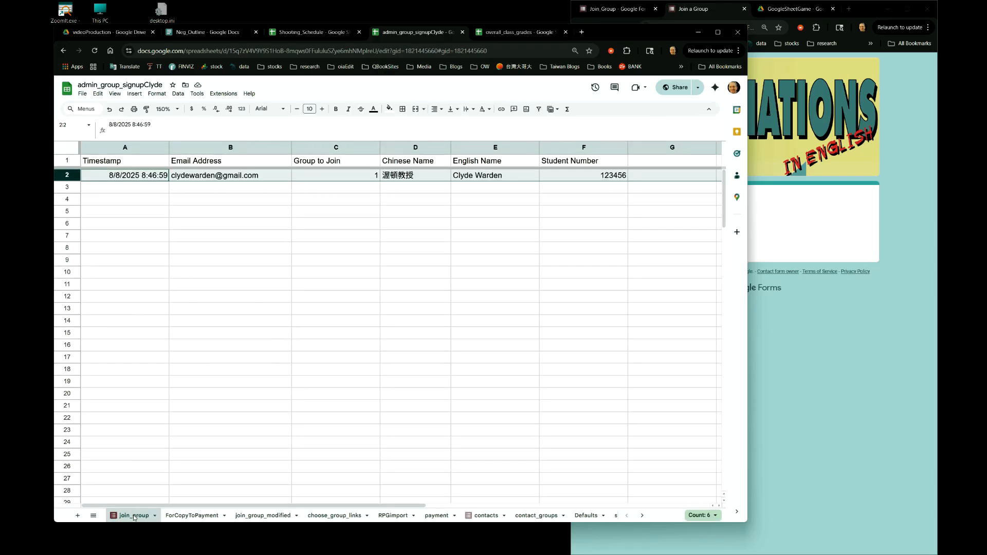
left_click(346, 149)
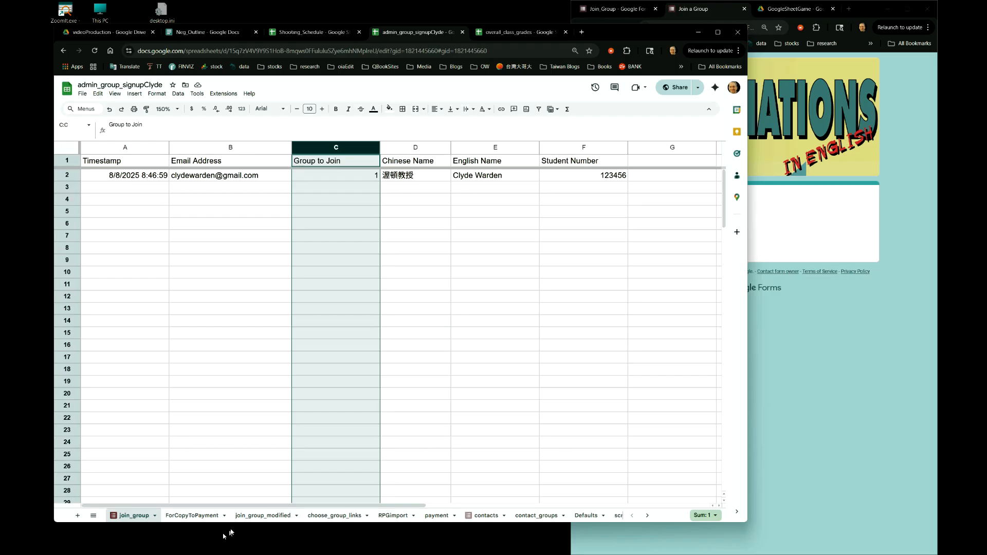
- Switch to the choose_group_links sheet and inspect the Max # of Members, Groups, Unpaid and Empty Seats formulas in row 2
left_click(334, 519)
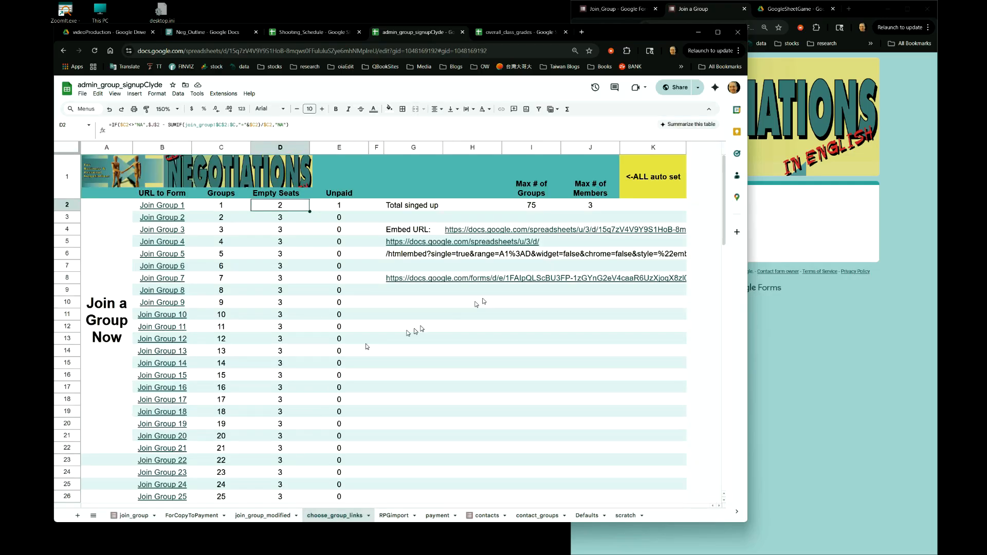
left_click(590, 206)
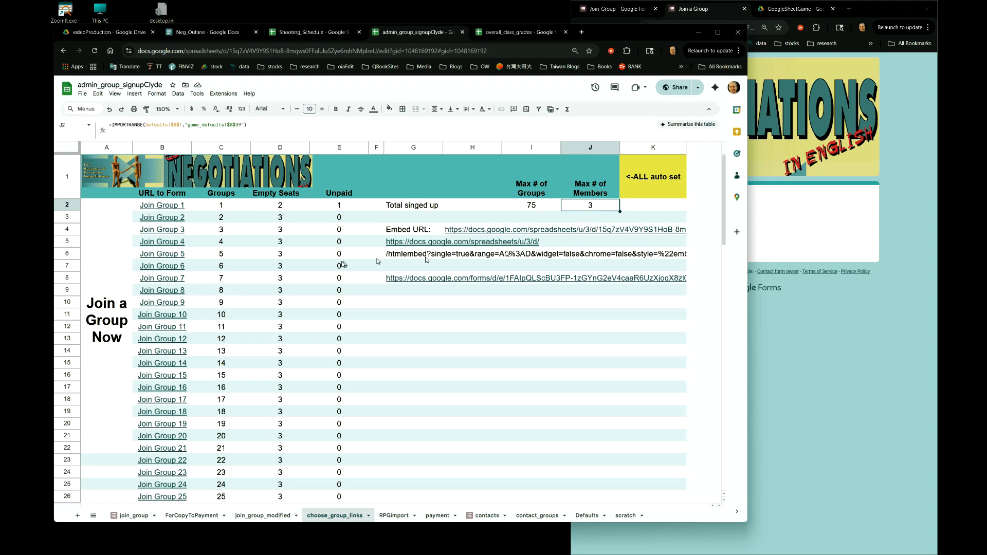
left_click(281, 207)
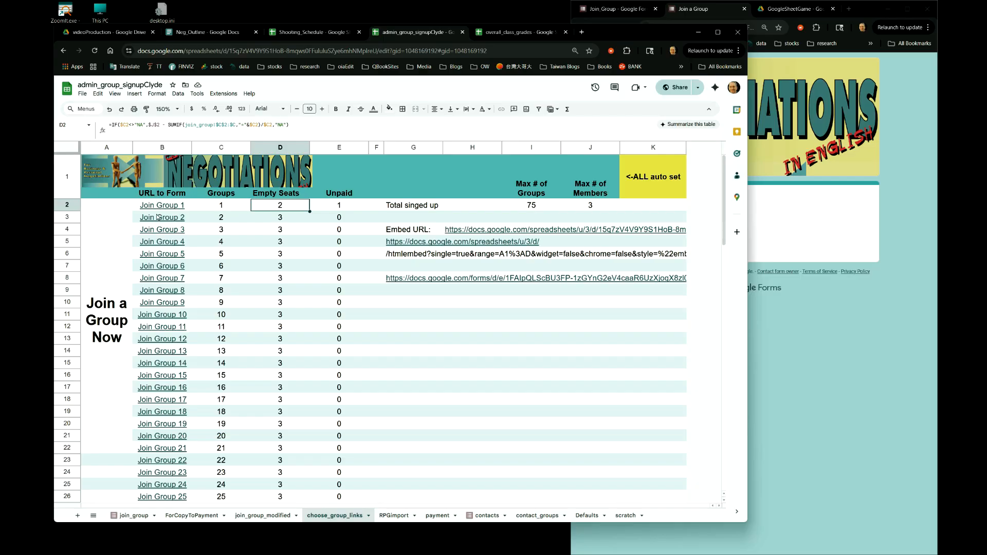
left_click(230, 212)
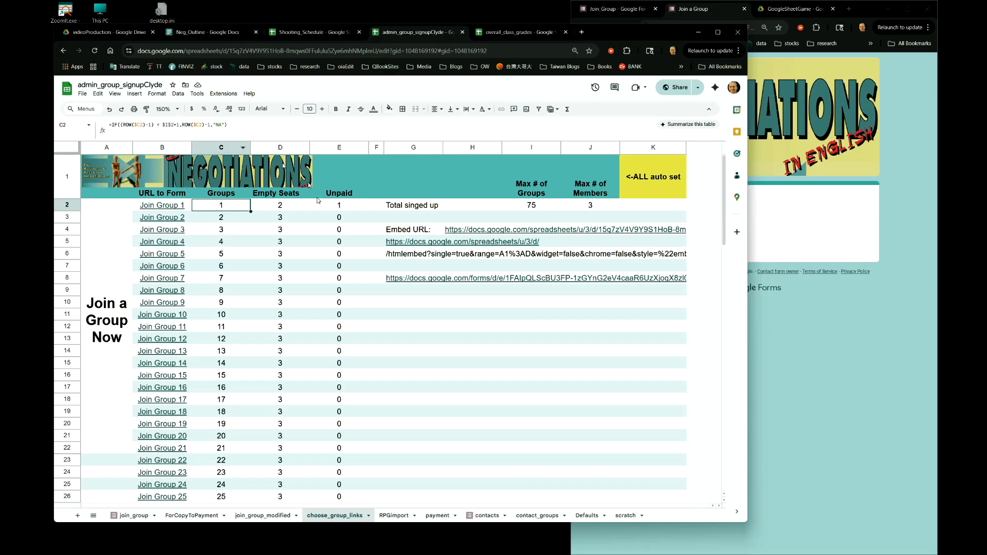
left_click(339, 206)
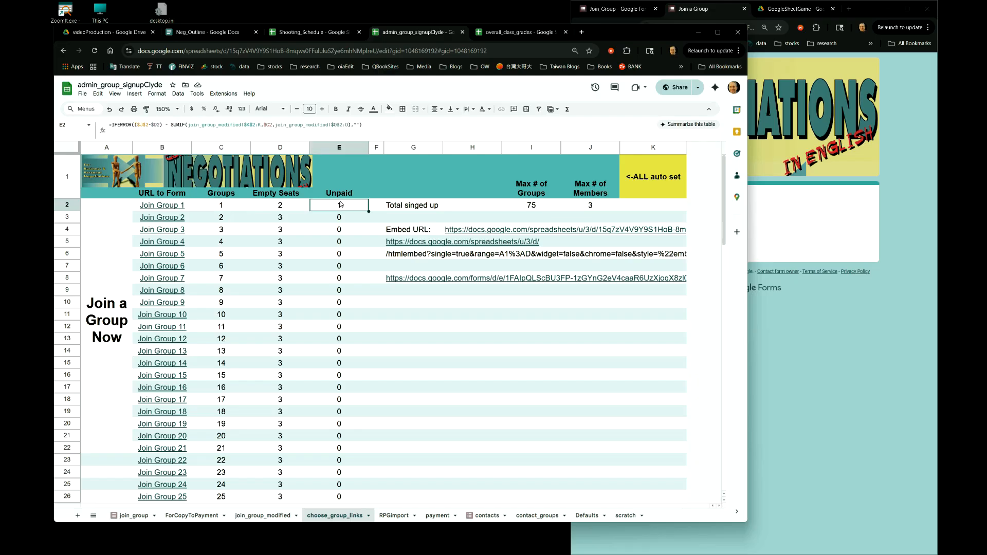
left_click(296, 208)
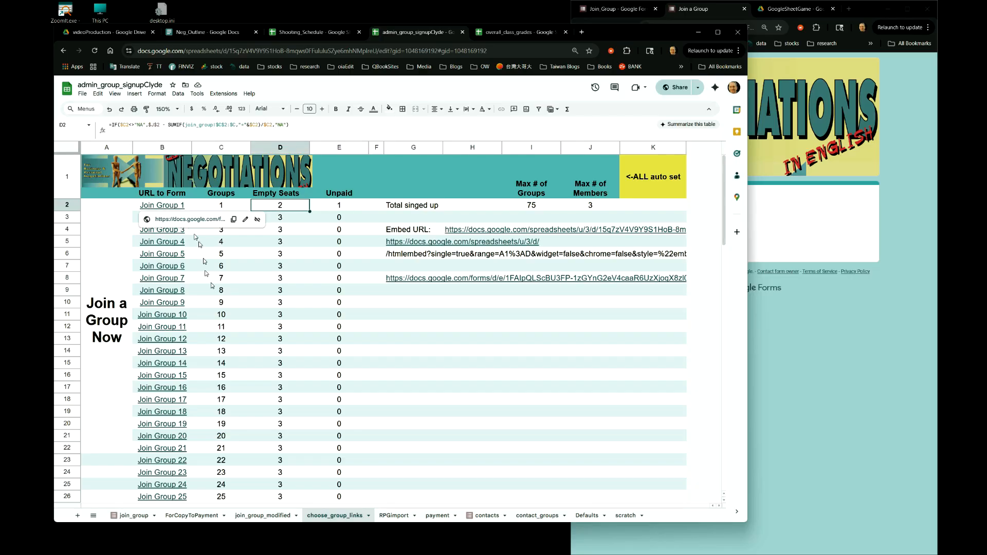
scroll(212, 296, "down", 15)
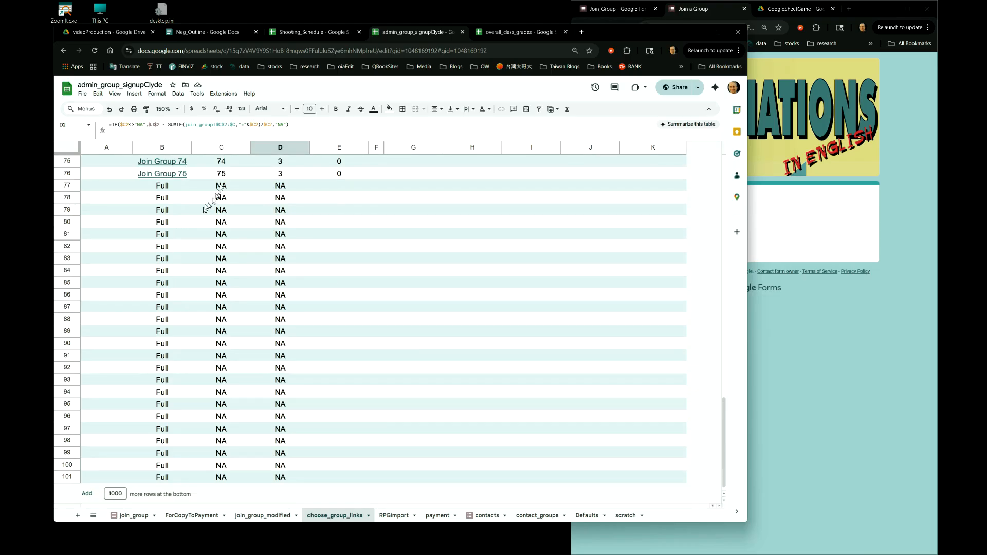
scroll(236, 285, "up", 15)
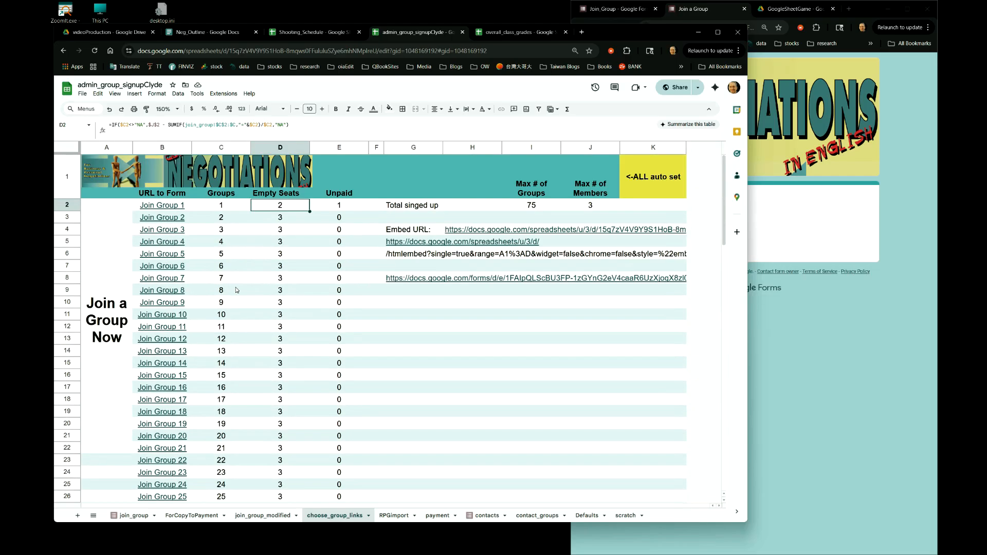
- Trace the Empty Seats formula's join_group reference by selecting Group to Join cells C2:C29 on the join_group sheet, then return
mouse_move(180, 211)
left_click_drag(213, 125, 186, 128)
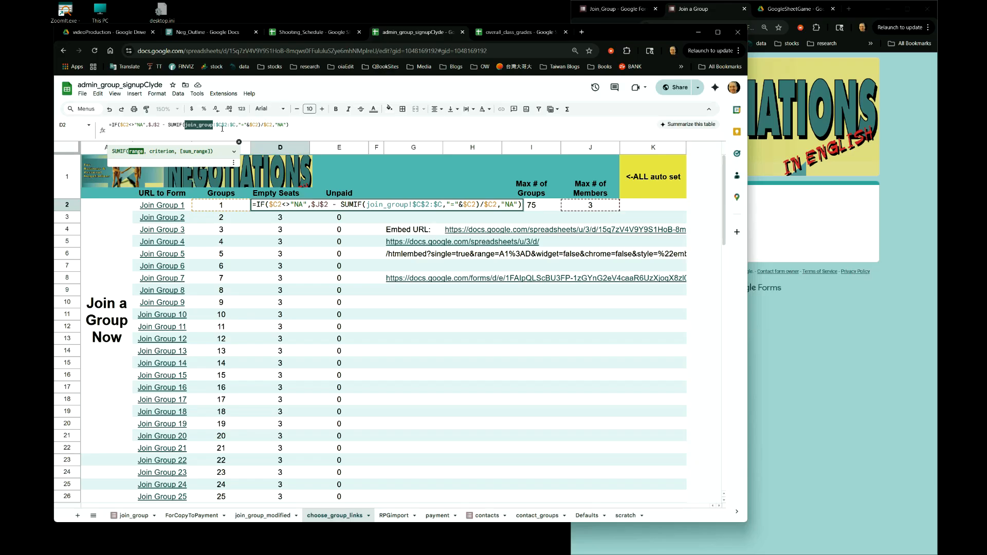
left_click(129, 516)
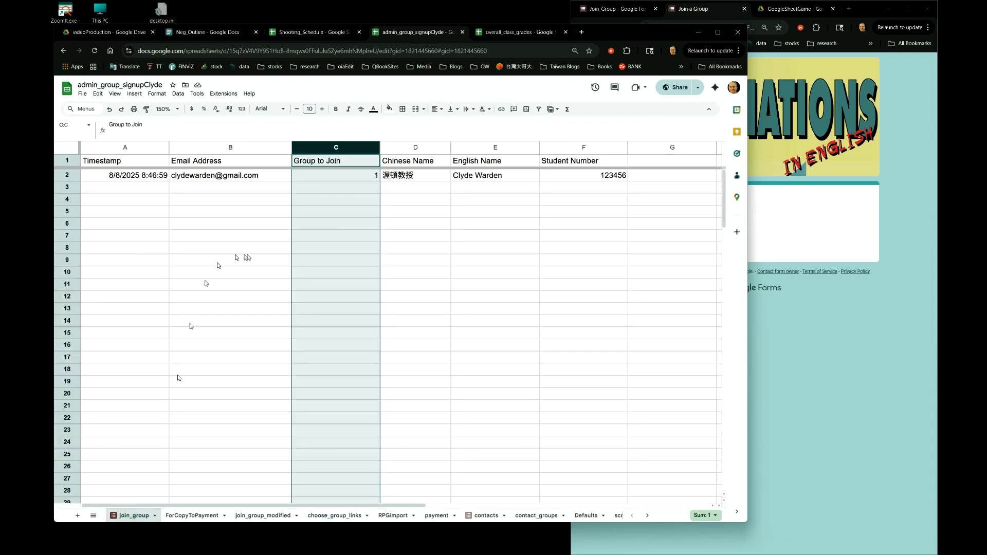
left_click(325, 224)
left_click_drag(333, 178, 356, 501)
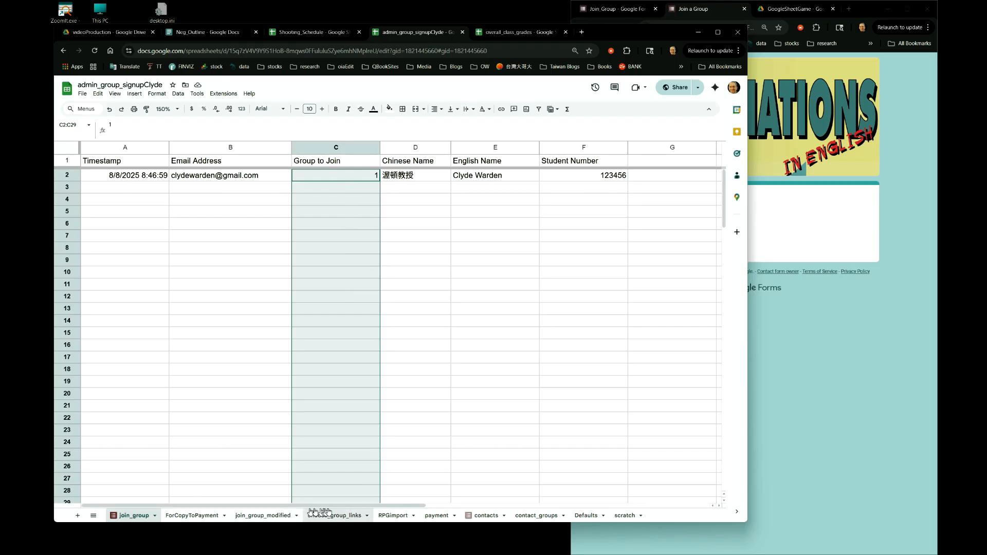
left_click(335, 515)
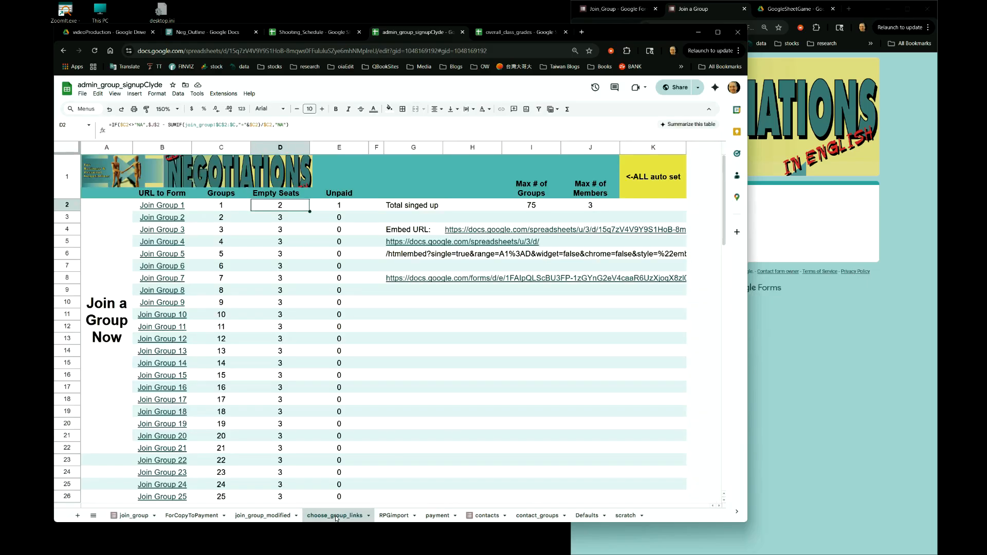
key("super+plus")
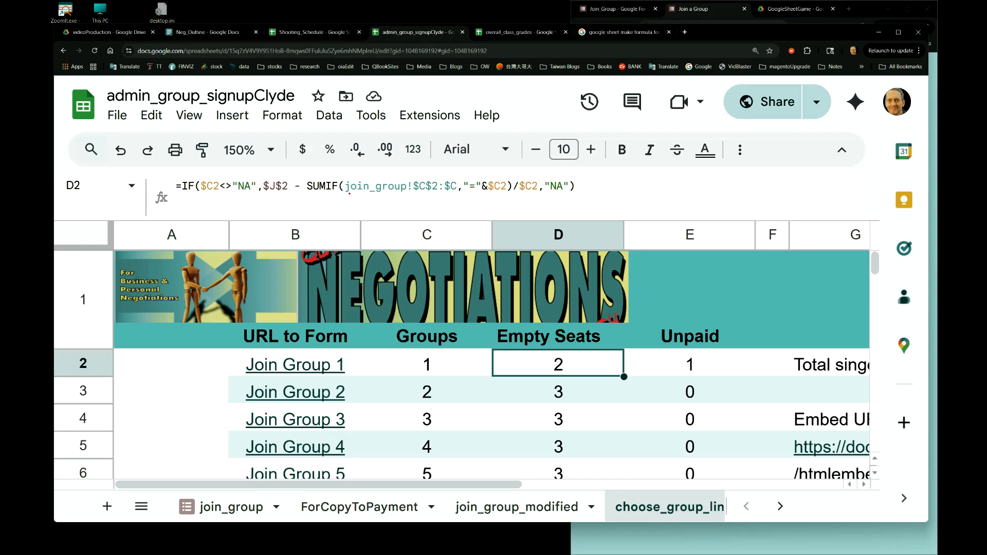
mouse_move(354, 194)
left_mouse_down()
mouse_move(410, 194)
mouse_move(334, 265)
mouse_move(280, 381)
mouse_move(244, 501)
mouse_move(238, 492)
mouse_move(255, 494)
left_mouse_up()
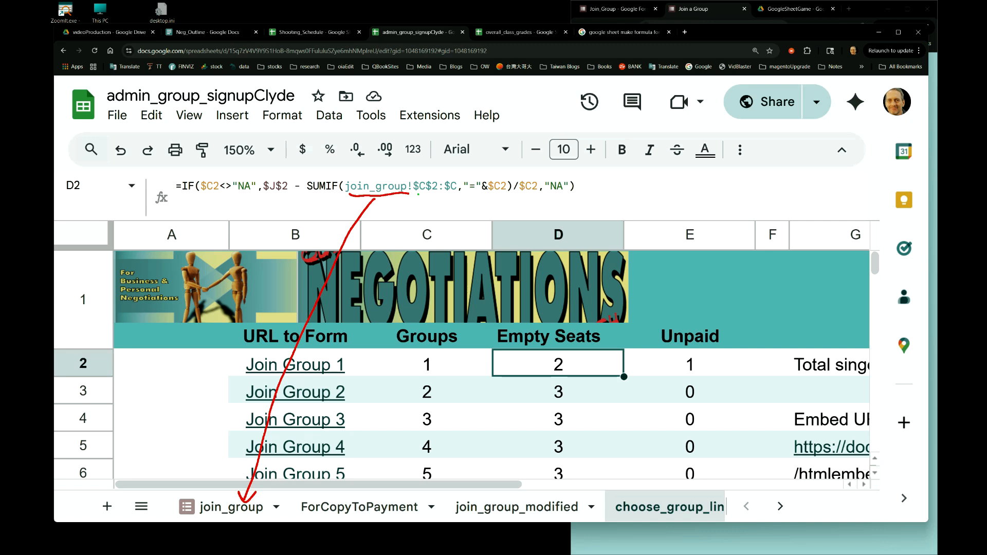
left_click_drag(416, 197, 428, 197)
left_click_drag(446, 196, 455, 196)
left_click_drag(452, 196, 453, 206)
left_click_drag(469, 210, 481, 208)
mouse_move(491, 206)
left_mouse_down()
mouse_move(471, 219)
mouse_move(482, 211)
mouse_move(490, 221)
left_mouse_up()
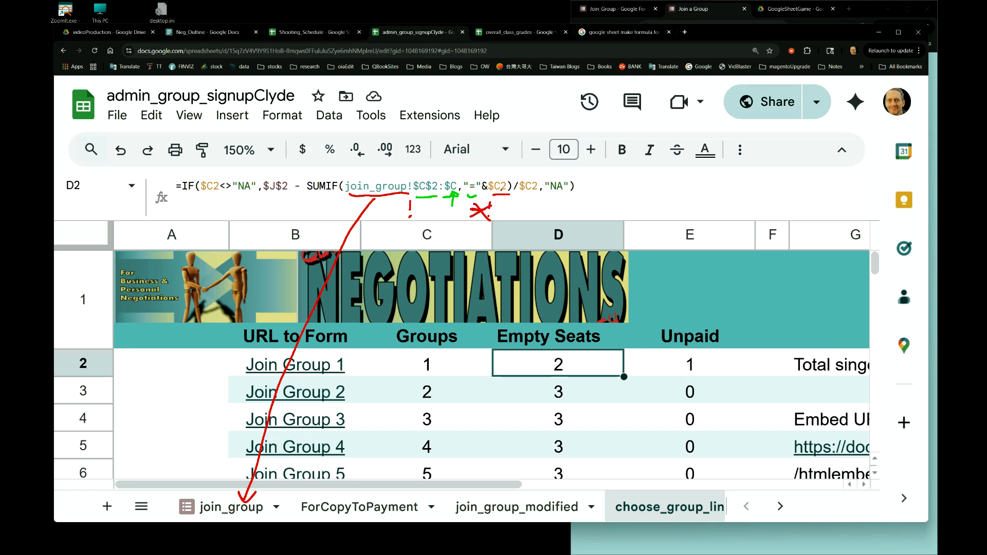
left_click_drag(503, 195, 433, 360)
left_click_drag(443, 238, 435, 355)
left_click_drag(143, 359, 409, 366)
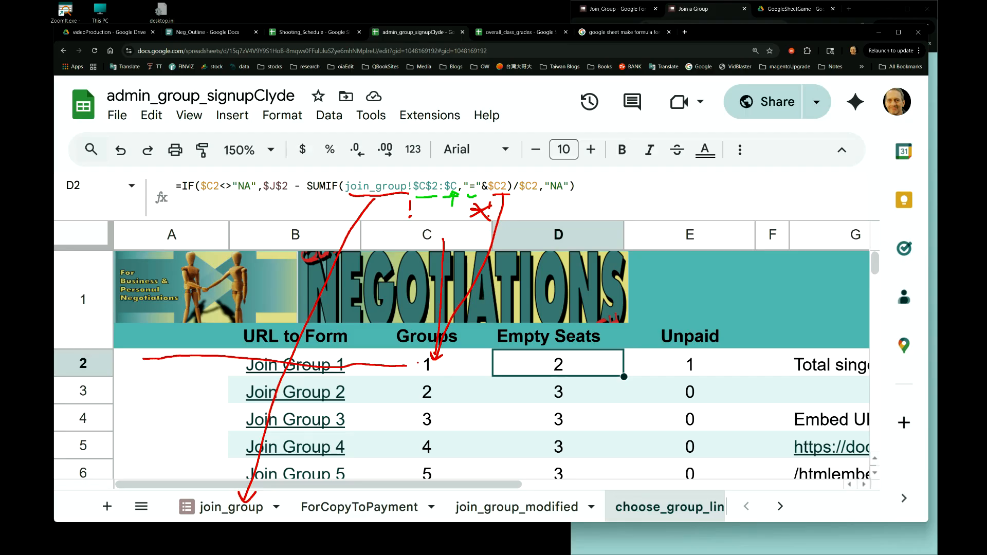
mouse_move(432, 349)
left_mouse_down()
mouse_move(418, 367)
mouse_move(432, 345)
left_mouse_up()
mouse_move(429, 380)
left_mouse_down()
mouse_move(432, 353)
mouse_move(425, 389)
mouse_move(441, 381)
left_mouse_up()
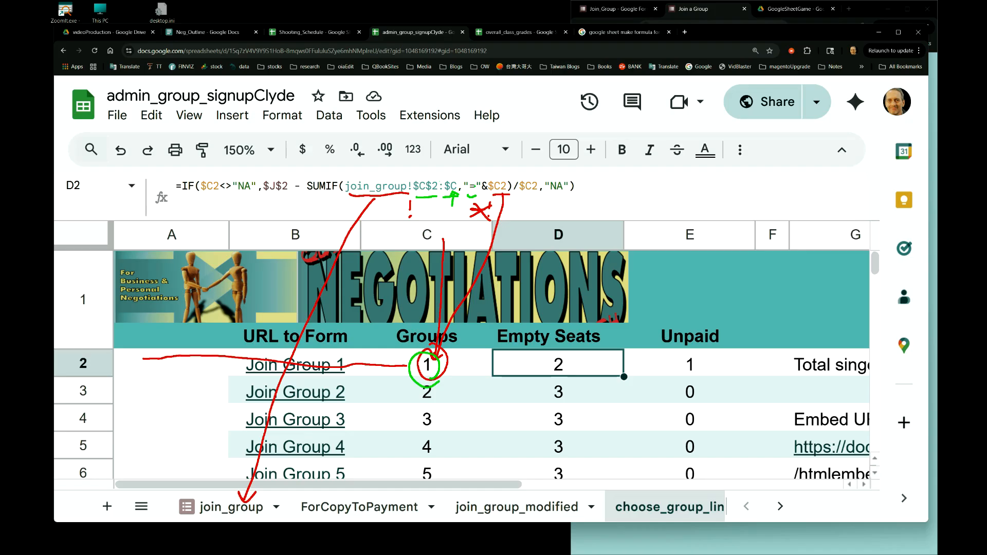
left_click_drag(308, 194, 325, 195)
left_click_drag(526, 195, 538, 196)
left_click_drag(652, 188, 645, 246)
mouse_move(432, 348)
left_mouse_down()
mouse_move(403, 372)
mouse_move(457, 360)
mouse_move(422, 344)
left_mouse_up()
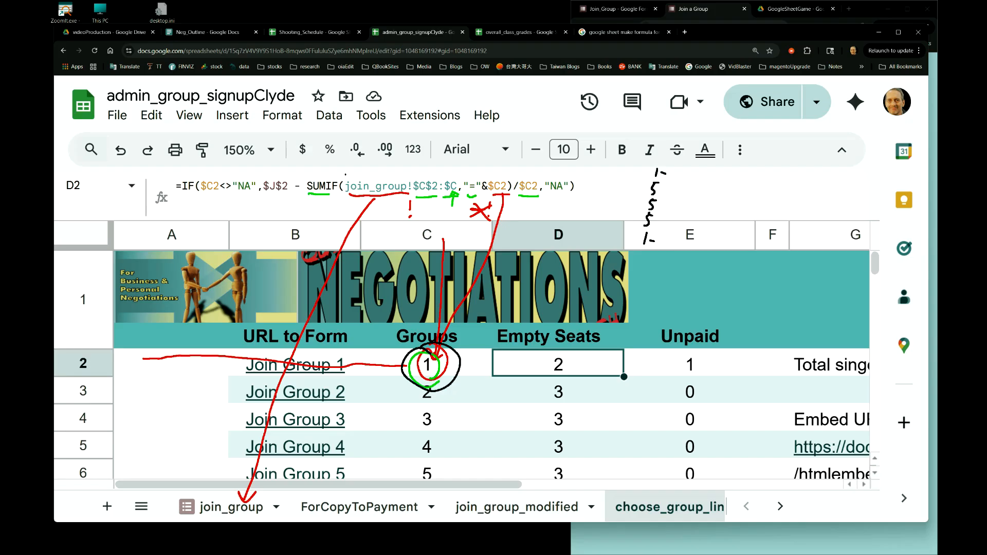
left_click_drag(310, 199, 333, 200)
left_click_drag(745, 189, 754, 204)
mouse_move(432, 460)
left_mouse_down()
mouse_move(419, 469)
mouse_move(446, 479)
mouse_move(450, 466)
left_mouse_up()
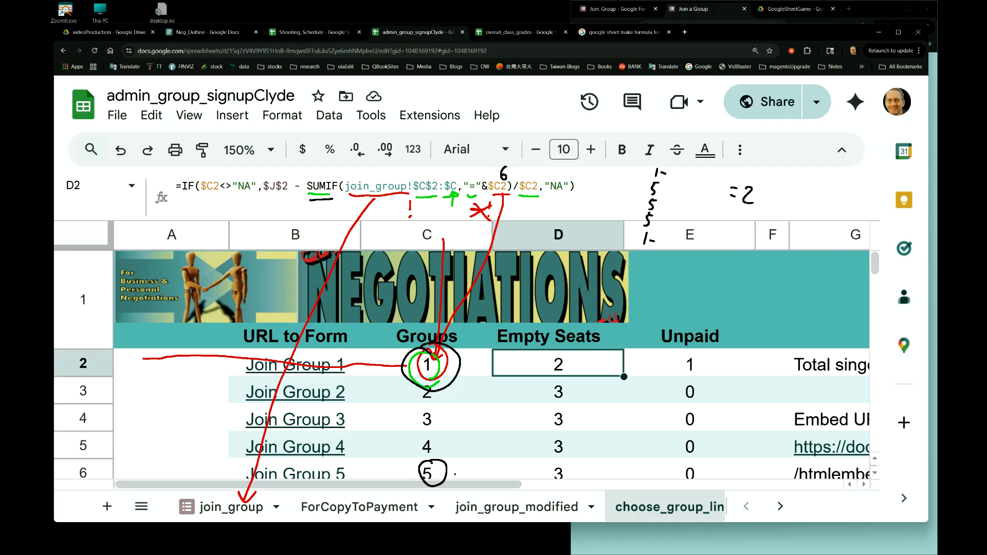
mouse_move(448, 473)
left_mouse_down()
mouse_move(463, 465)
mouse_move(456, 482)
mouse_move(478, 472)
left_mouse_up()
left_click_drag(119, 470, 225, 465)
left_click_drag(218, 458, 225, 465)
left_click_drag(225, 465, 219, 471)
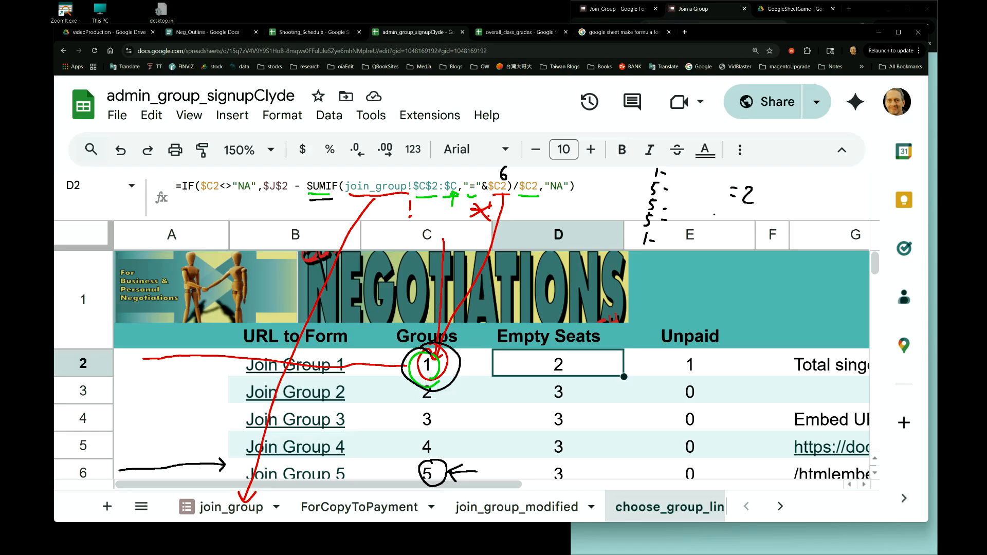
mouse_move(725, 215)
left_mouse_down()
mouse_move(727, 225)
mouse_move(734, 218)
mouse_move(726, 232)
left_mouse_up()
left_click_drag(515, 200, 511, 210)
left_click_drag(436, 366, 437, 353)
left_click_drag(532, 204, 538, 221)
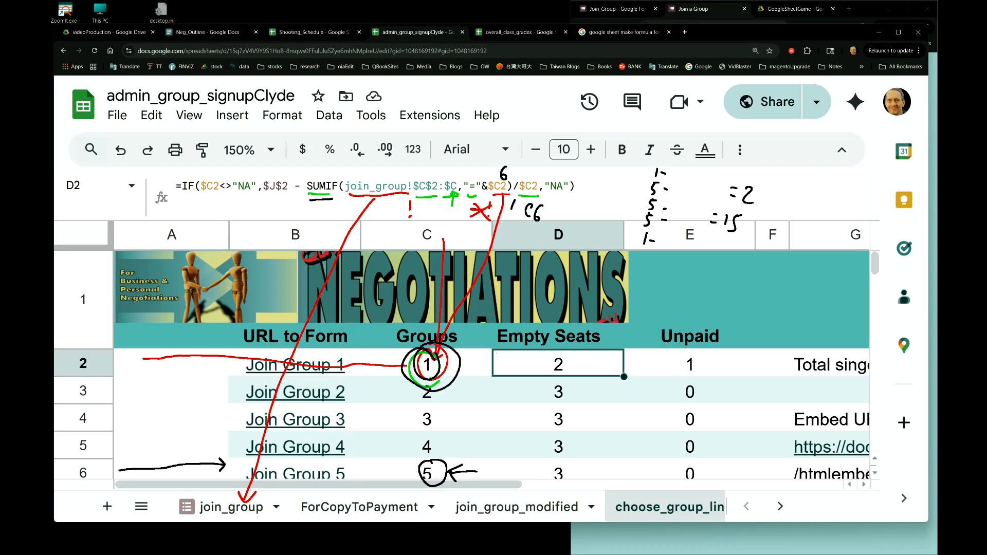
mouse_move(750, 214)
left_mouse_down()
mouse_move(732, 245)
mouse_move(754, 222)
mouse_move(744, 238)
mouse_move(789, 227)
mouse_move(779, 241)
left_mouse_up()
left_click_drag(765, 188, 748, 212)
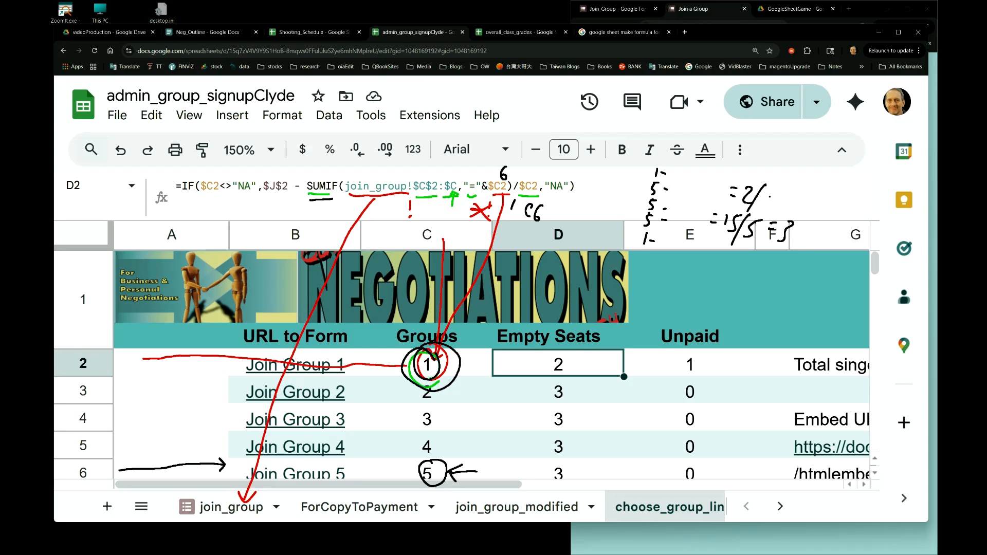